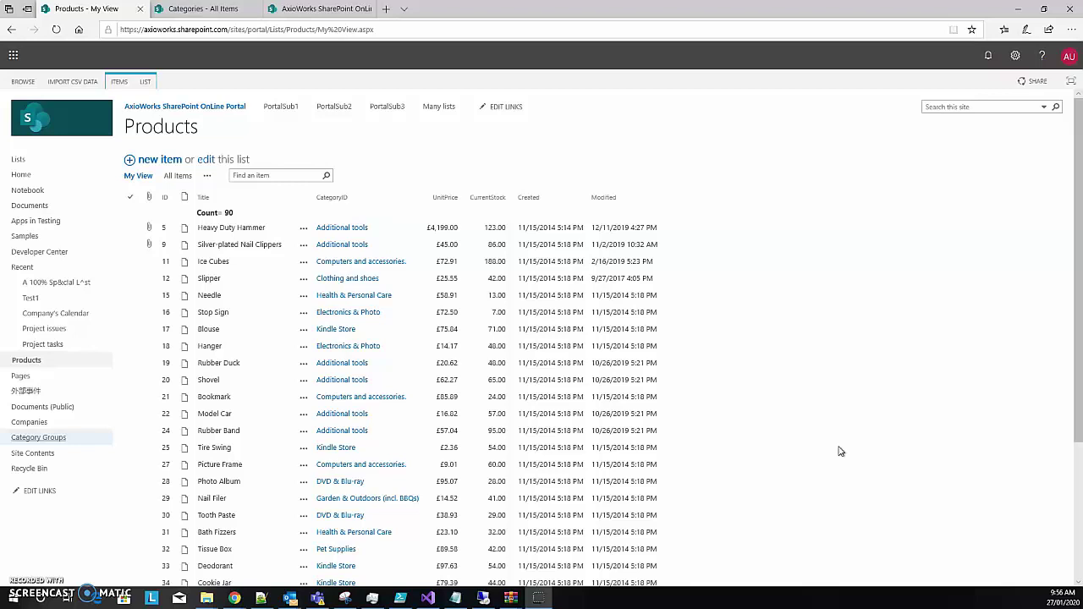
Review the SharePoint Products list's 90 items with CategoryID, UnitPrice and CurrentStock columns.
mouse_move(443, 605)
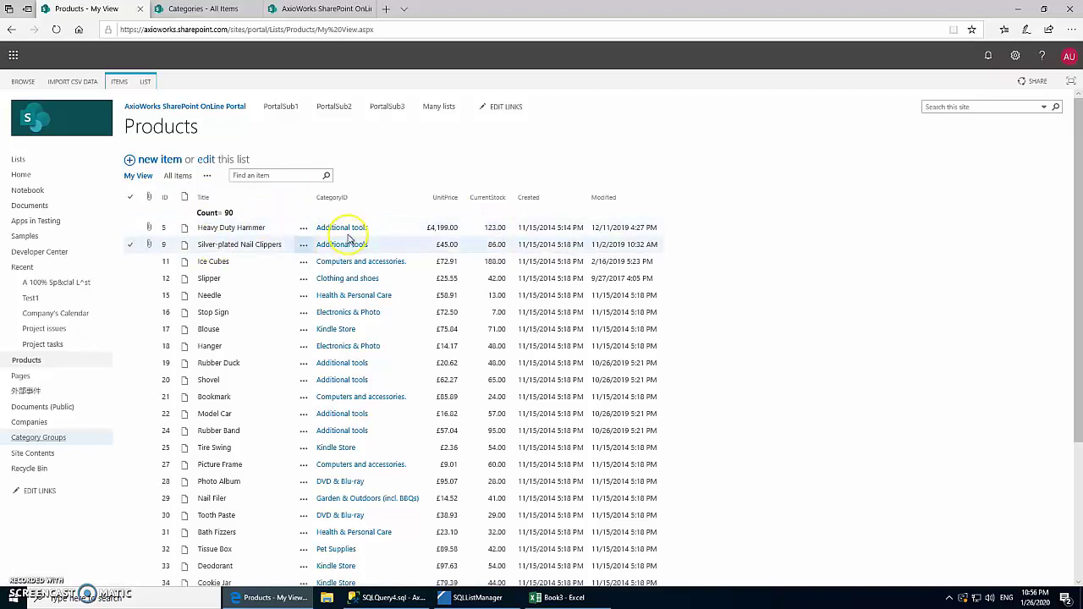
Show the Categories list, then the Category Groups list with its three groups.
click(184, 9)
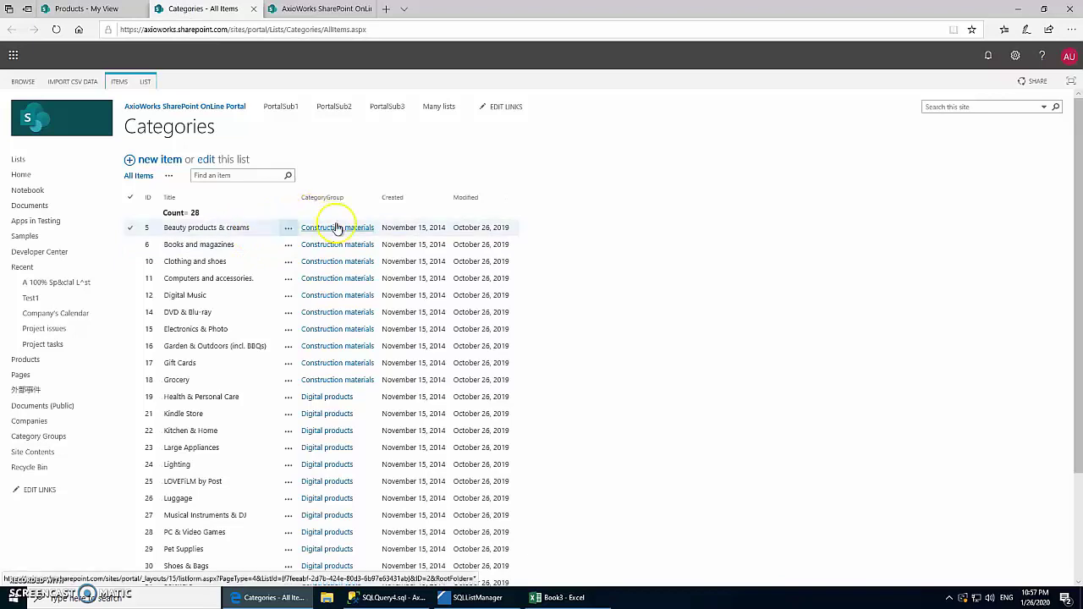
click(326, 8)
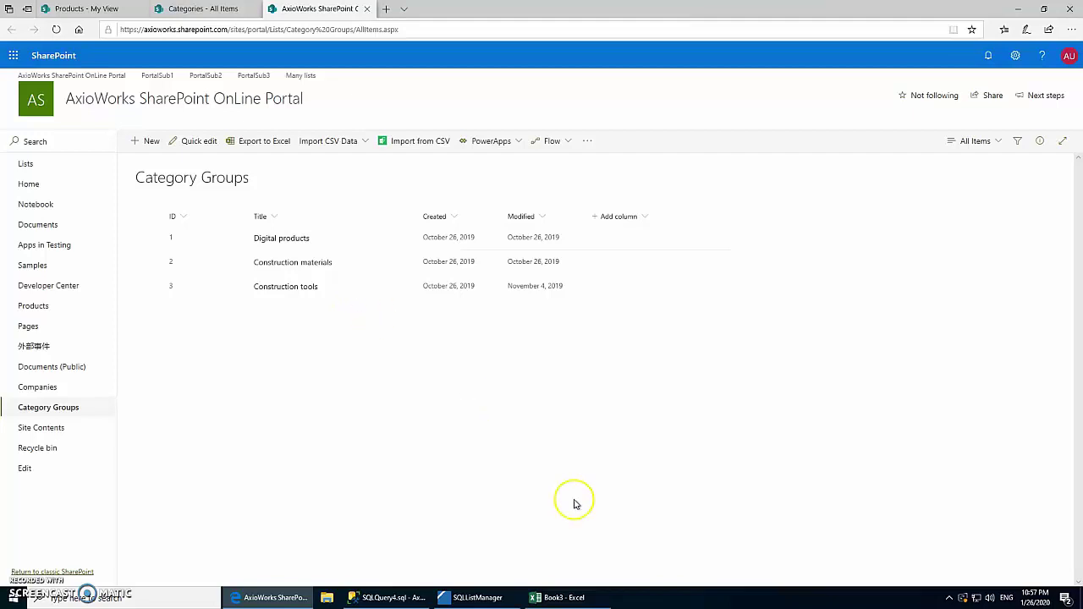
Create a new database named AxioDemoExcelDB under the server's Databases in SQL Server Management Studio.
click(391, 597)
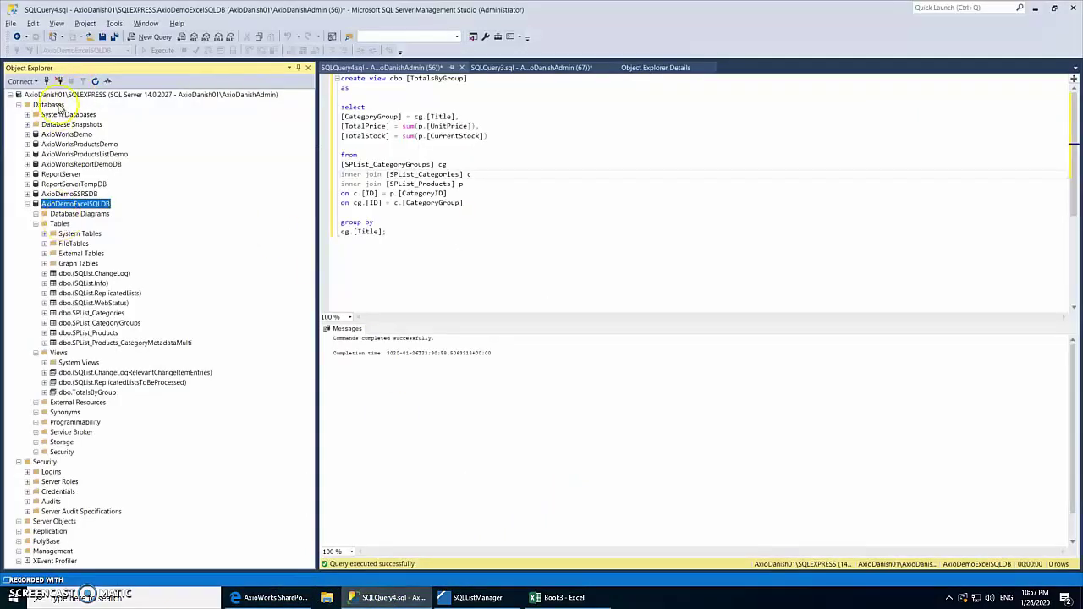
click(57, 103)
right_click(57, 103)
click(85, 110)
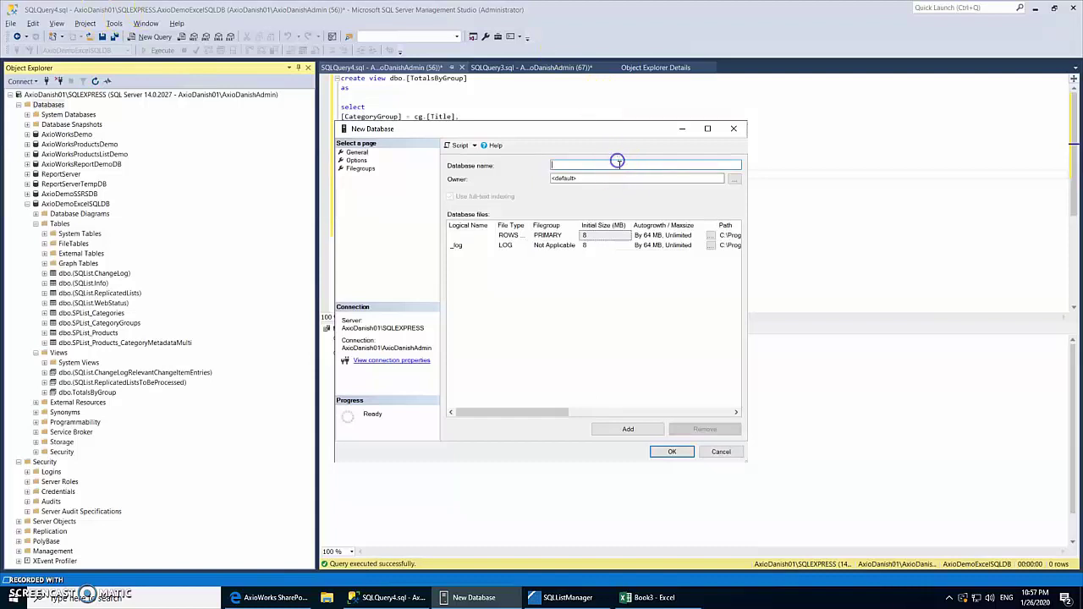
text(AxioDemoExcelDB)
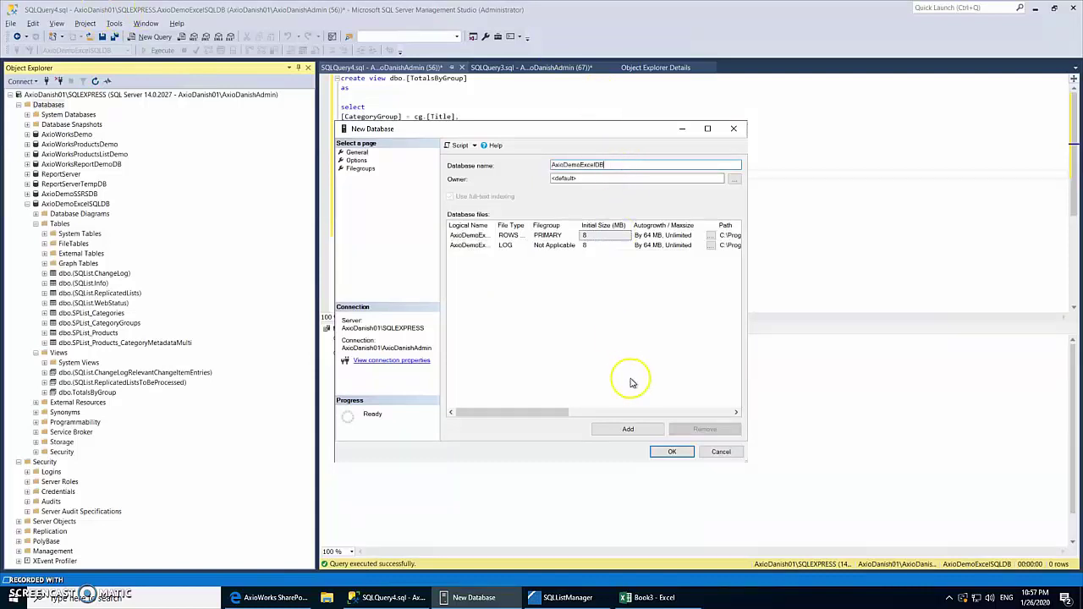
click(672, 452)
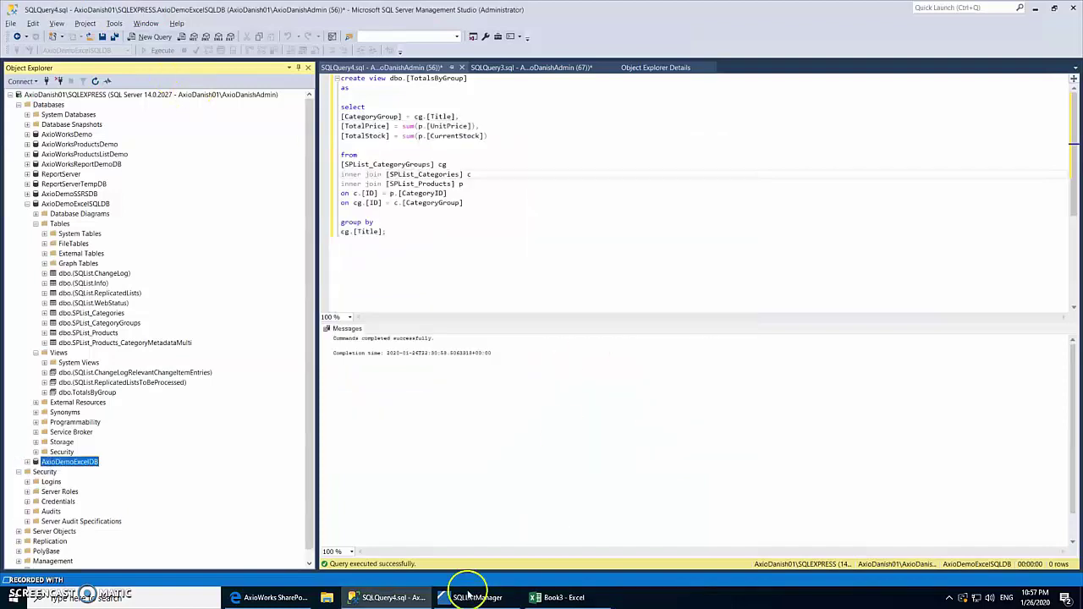
Start a new replication with a new SharePoint connection named SPList.
click(504, 597)
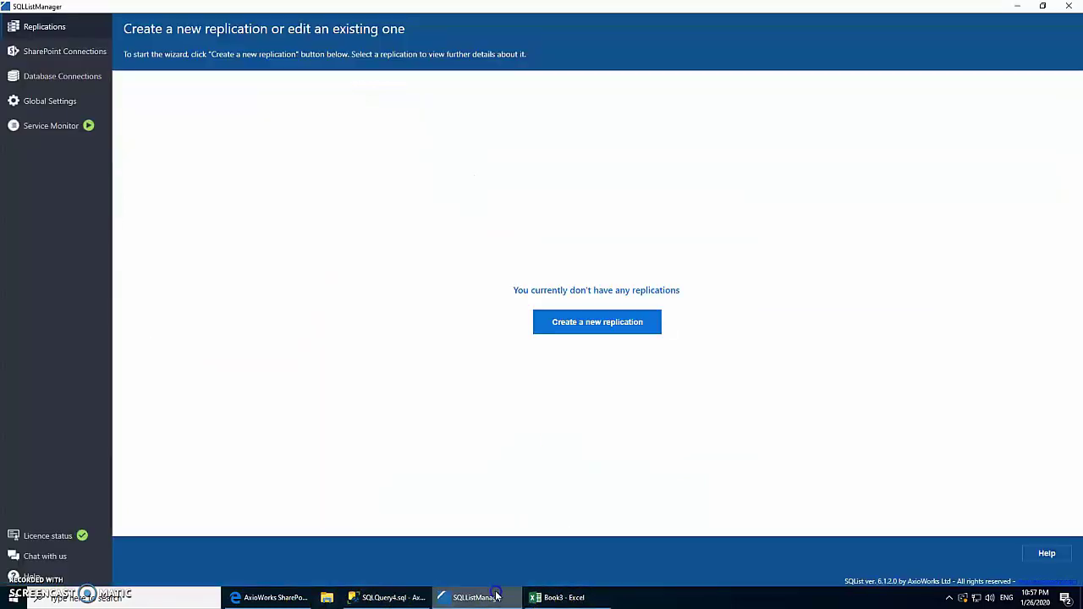
click(621, 321)
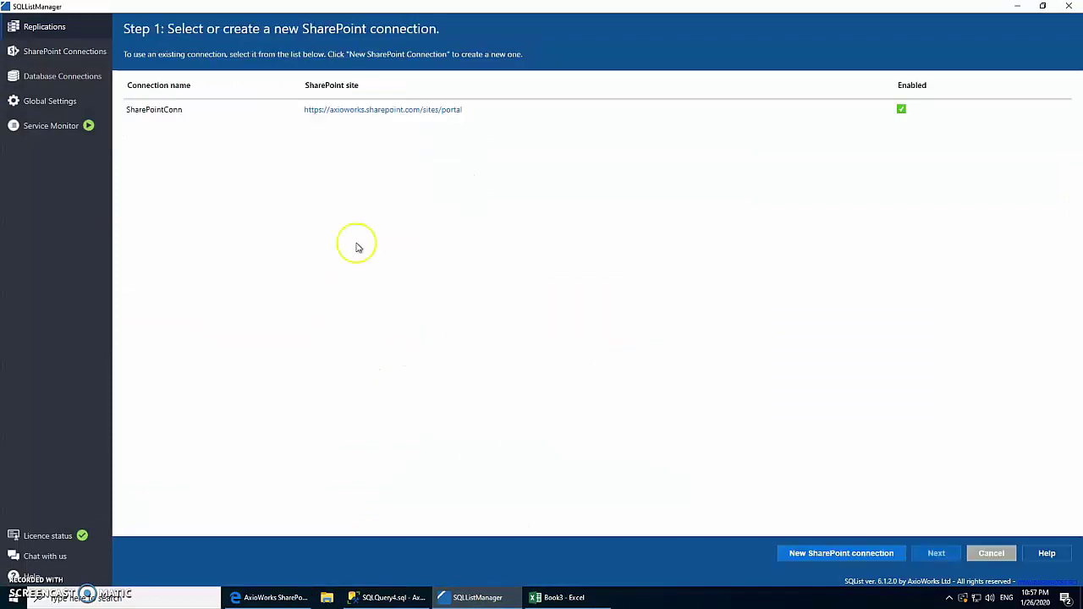
click(866, 557)
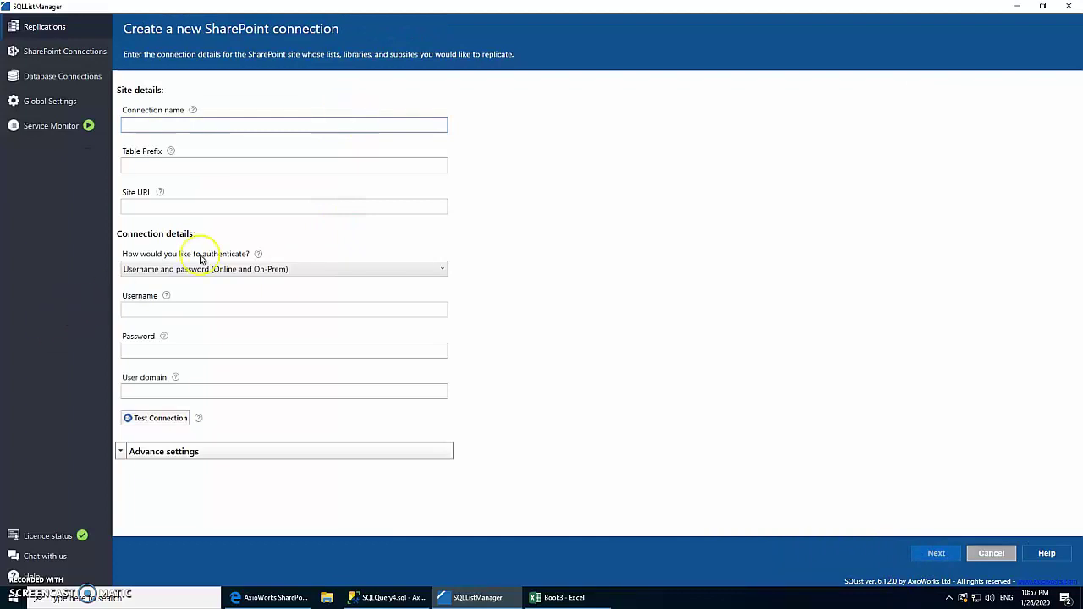
text(SPList)
key(Tab)
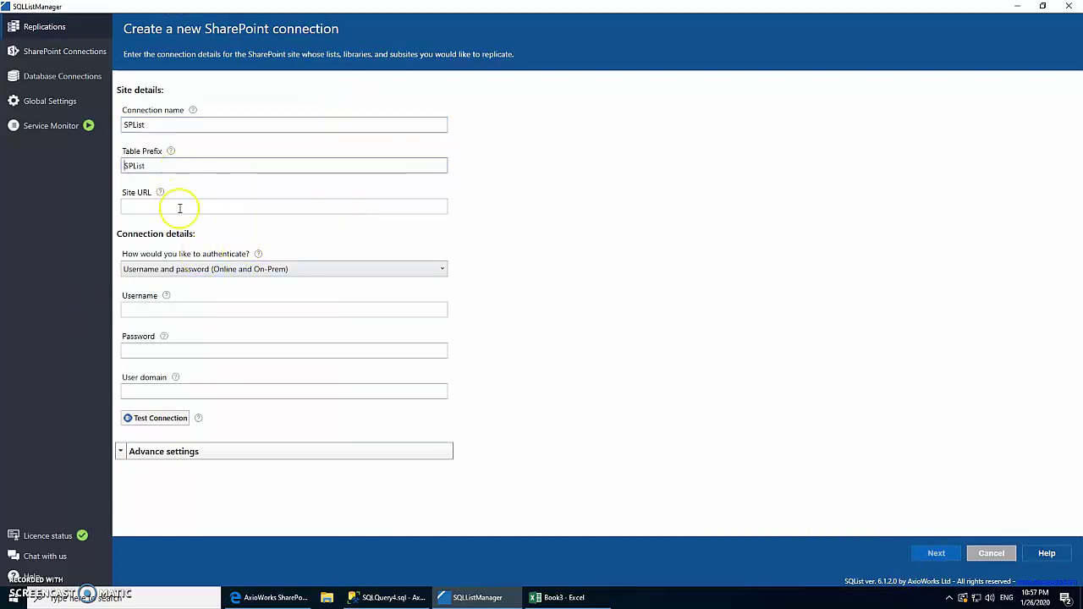
click(177, 208)
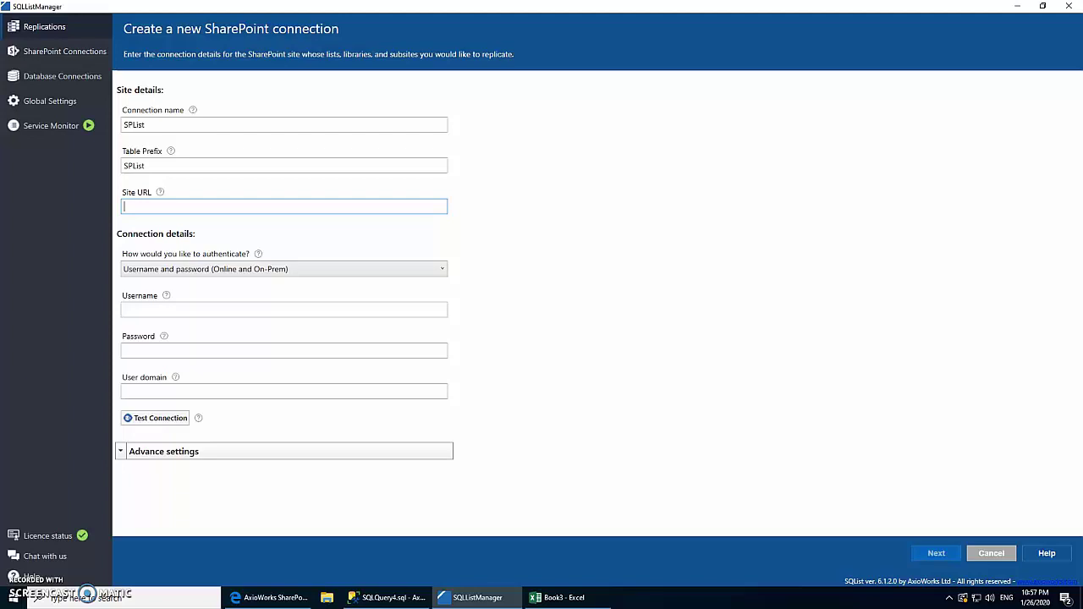
text(https://axioworks.sharepoint.com/sites/portal)
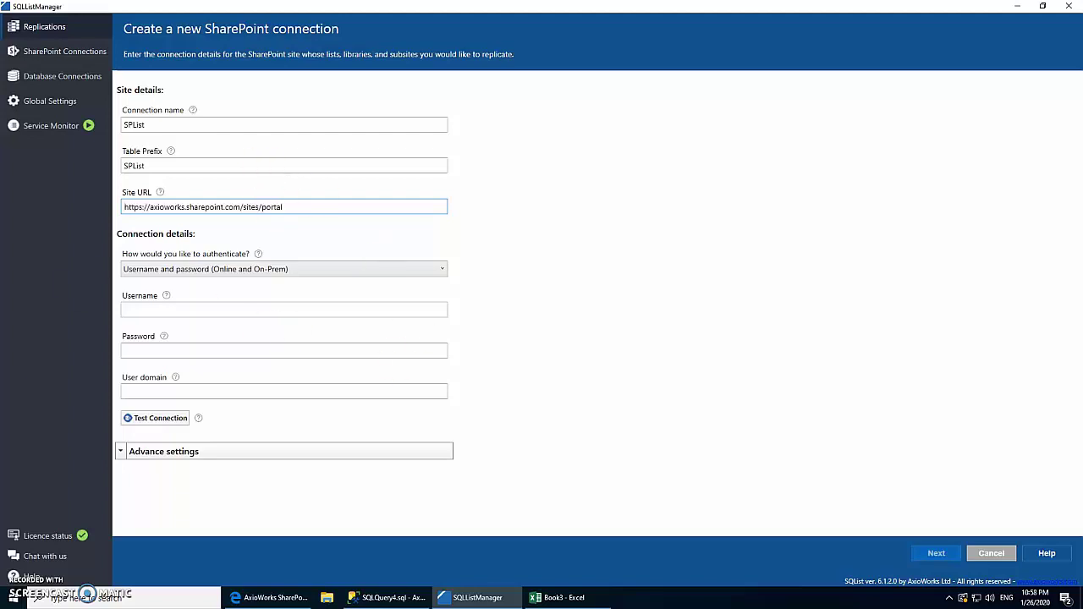
click(222, 308)
key(ctrl+v)
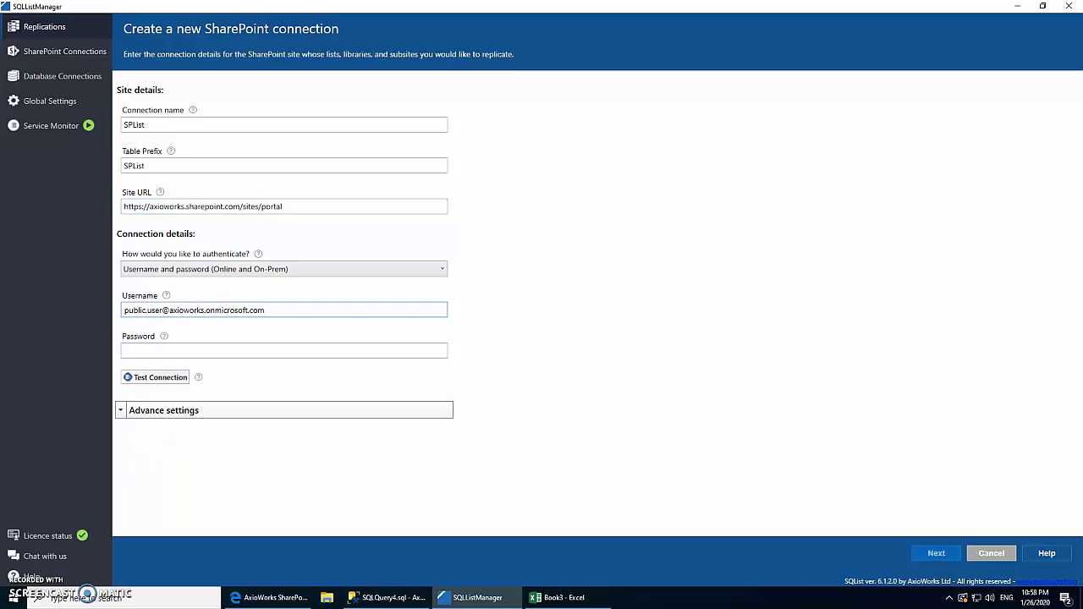
key(Tab)
key(ctrl+v)
click(151, 377)
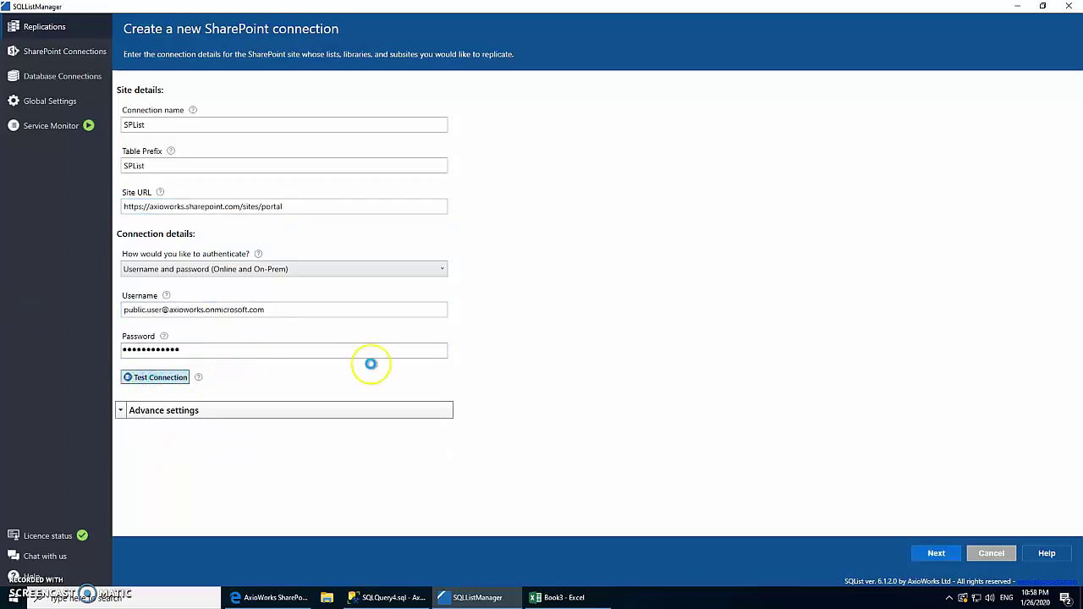
click(579, 335)
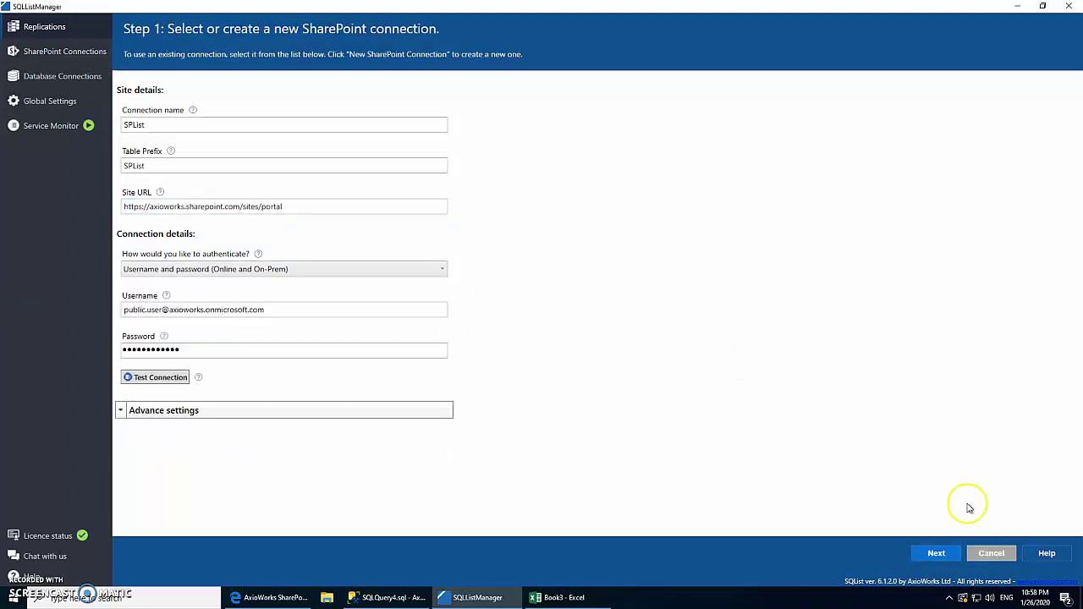
Select the Categories, Category Groups and Products lists individually for replication.
click(940, 553)
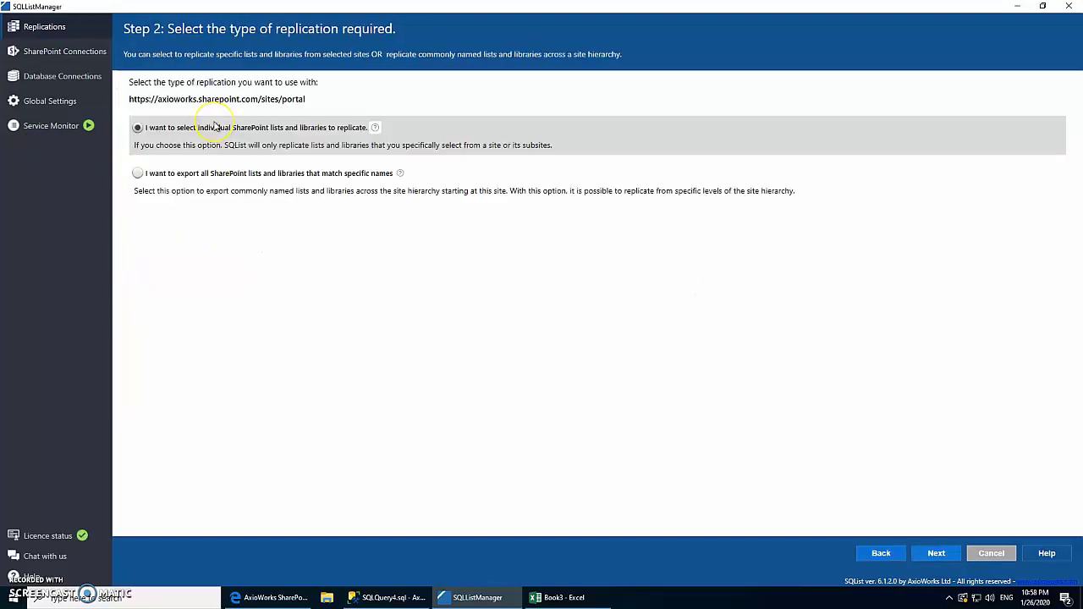
double_click(203, 129)
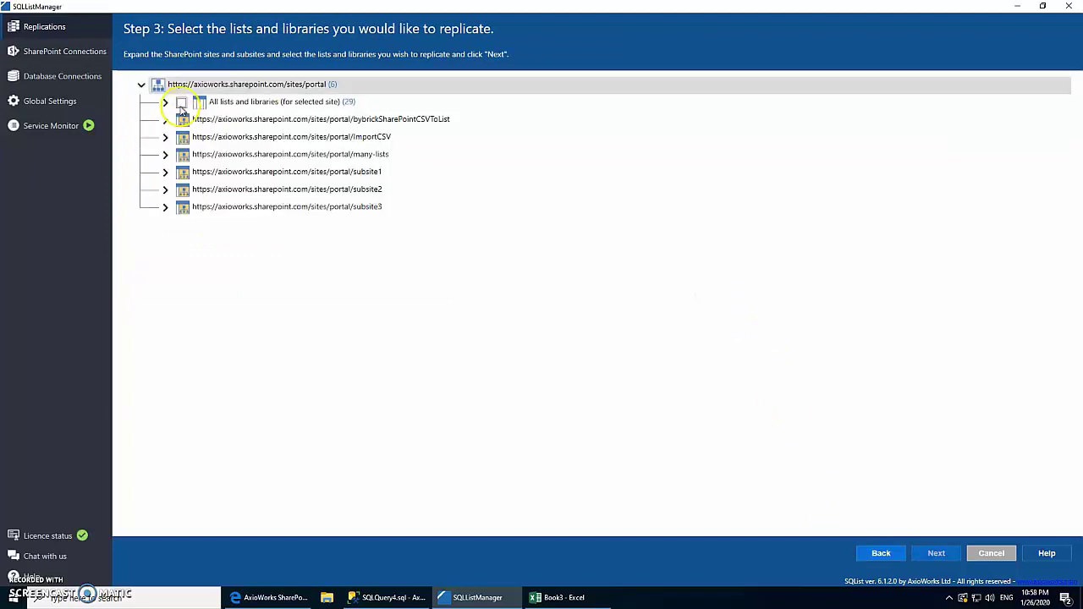
click(165, 102)
click(188, 154)
click(189, 173)
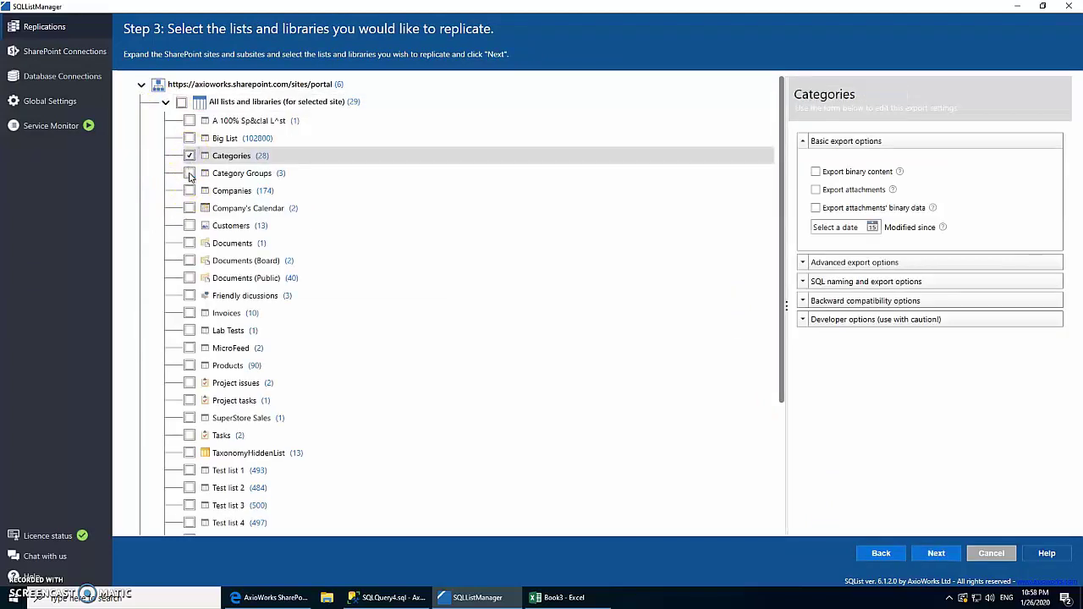
click(198, 369)
click(939, 555)
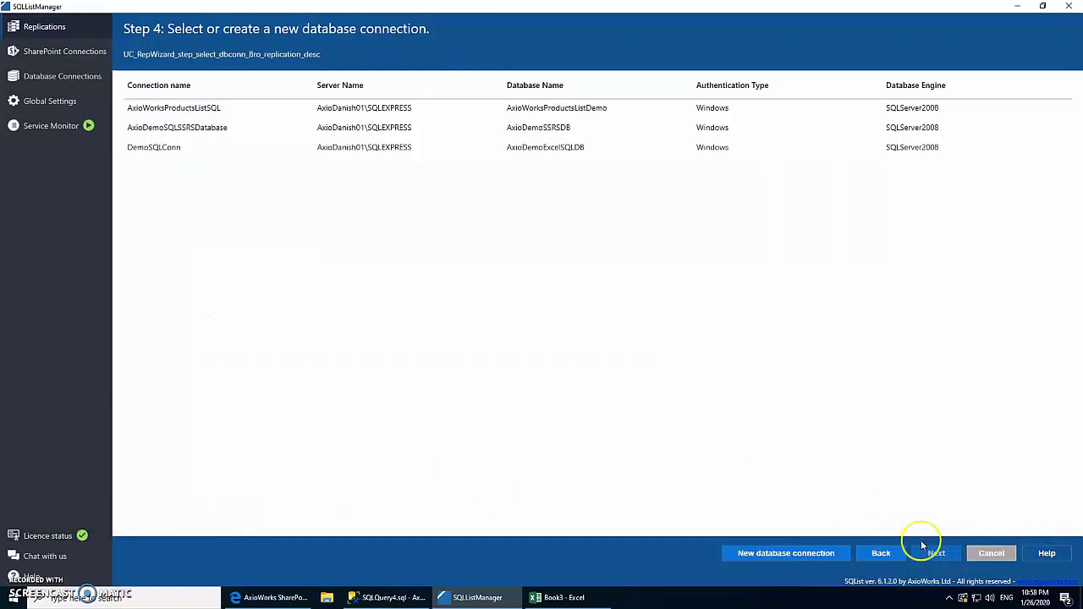
Define the SQLConn connection to AxioDemoExcelDB, test it successfully, and start naming the replication.
click(825, 554)
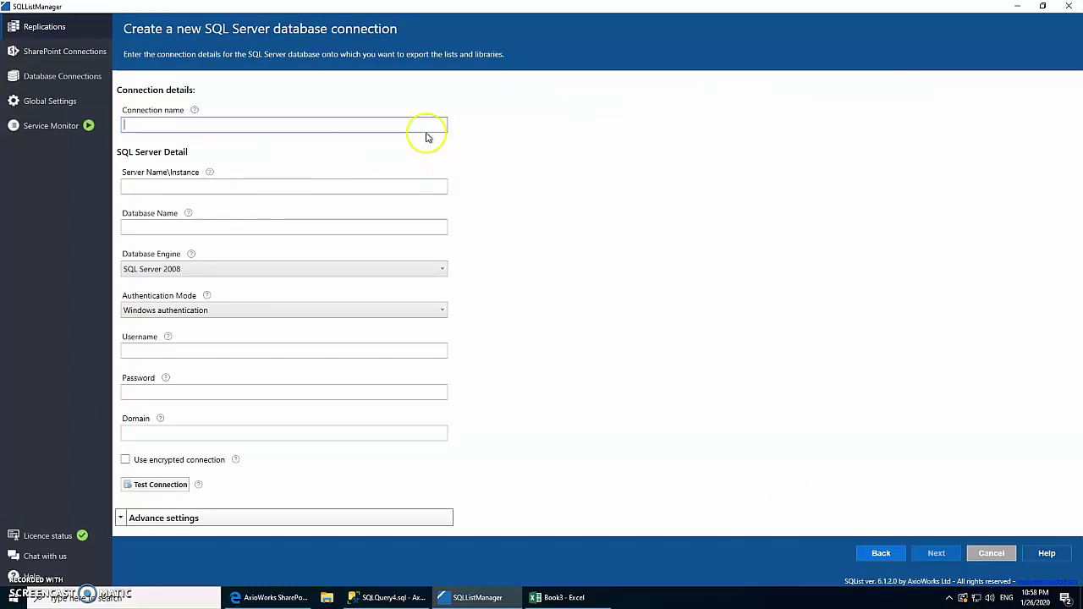
click(220, 187)
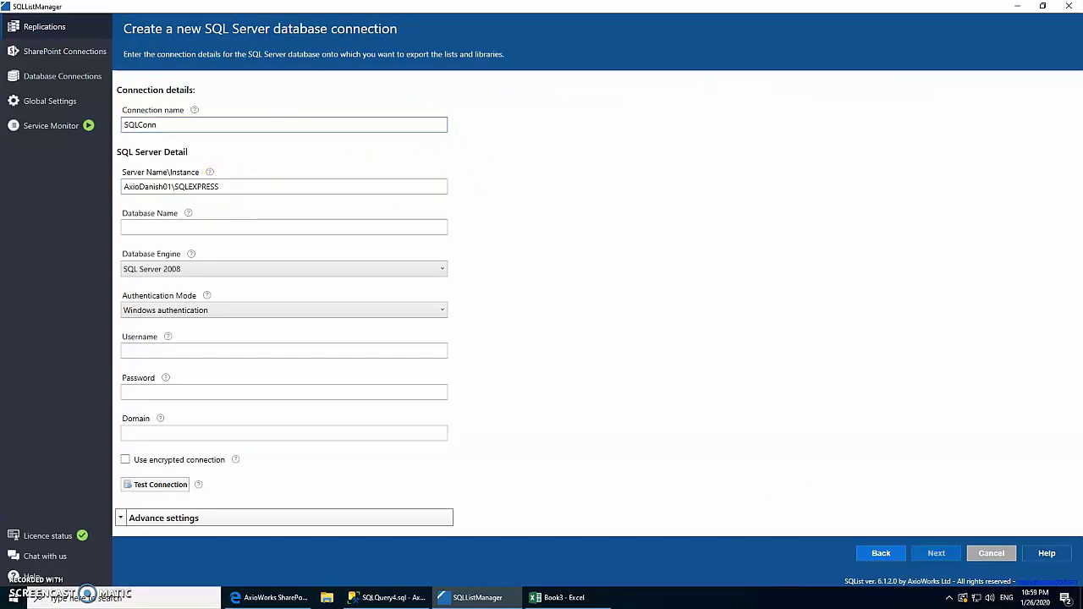
click(194, 350)
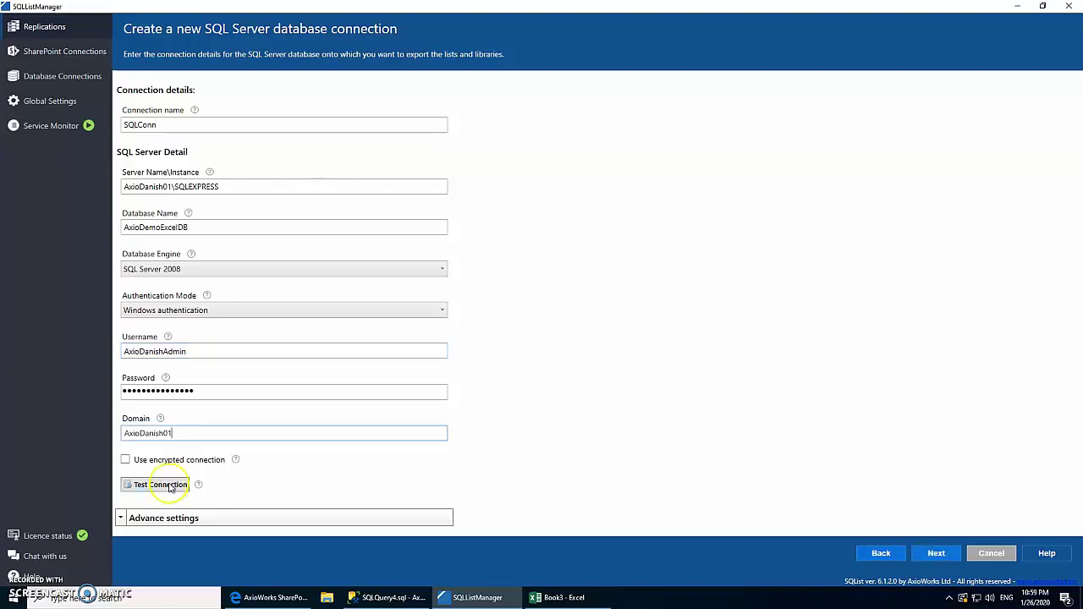
click(174, 485)
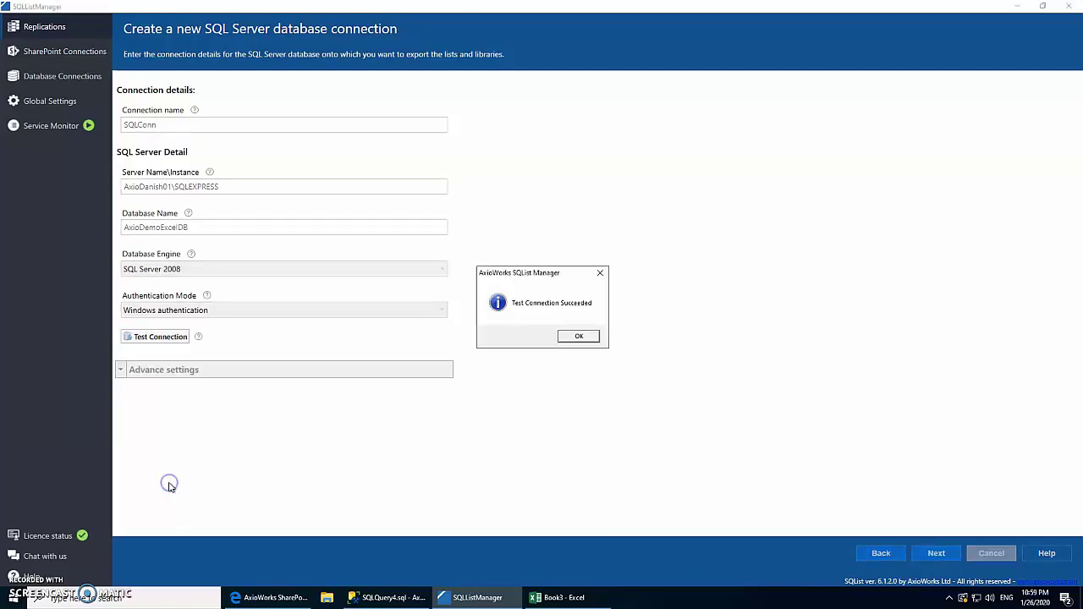
click(579, 336)
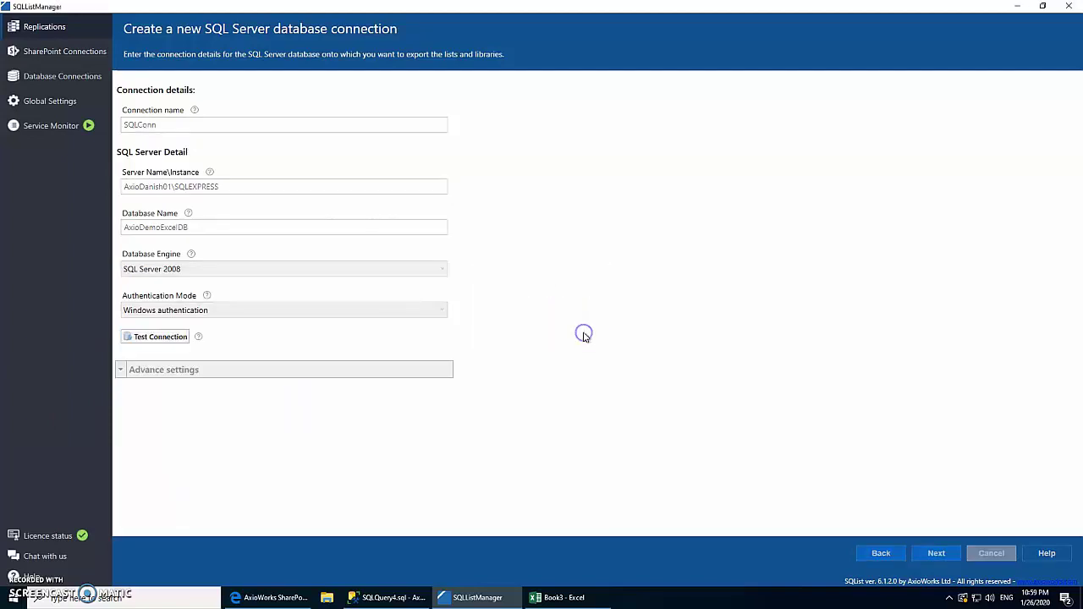
click(952, 554)
click(198, 172)
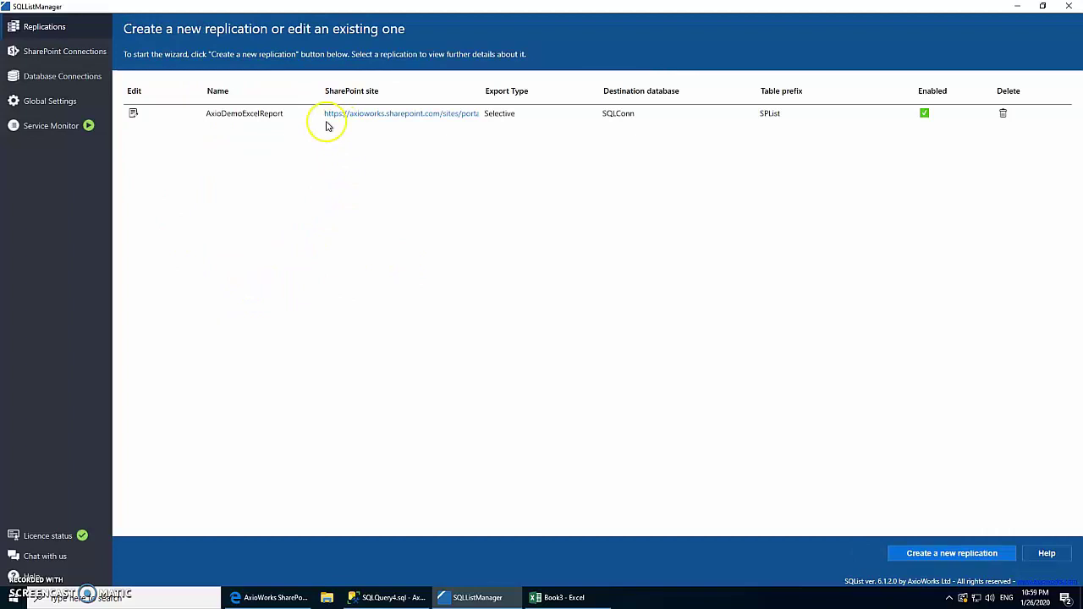
Check the Service Monitor log for replication activity, then switch to SQL Server Management Studio.
click(42, 131)
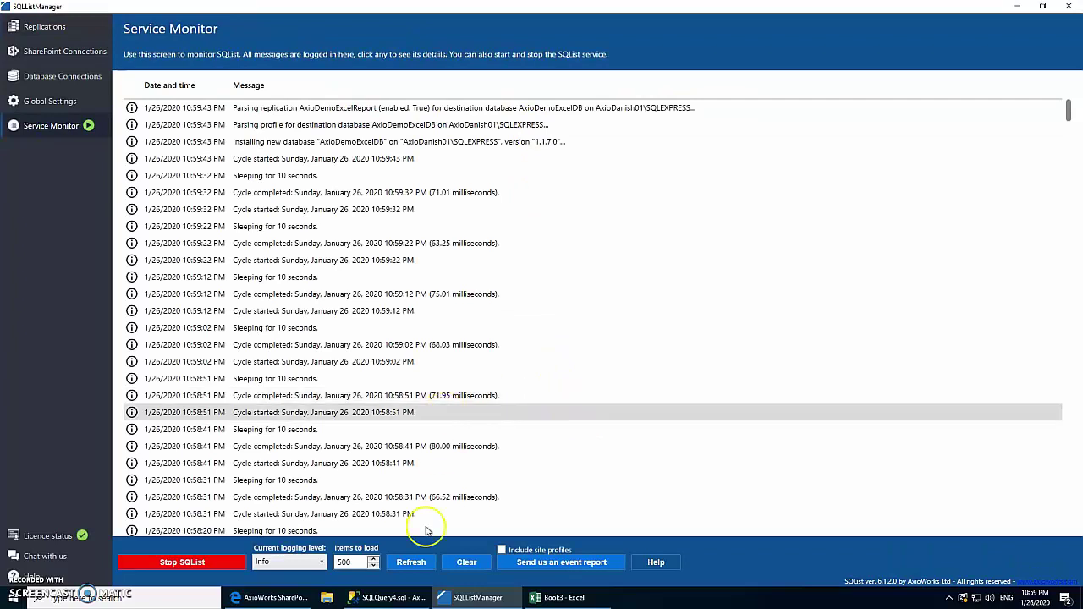
click(396, 599)
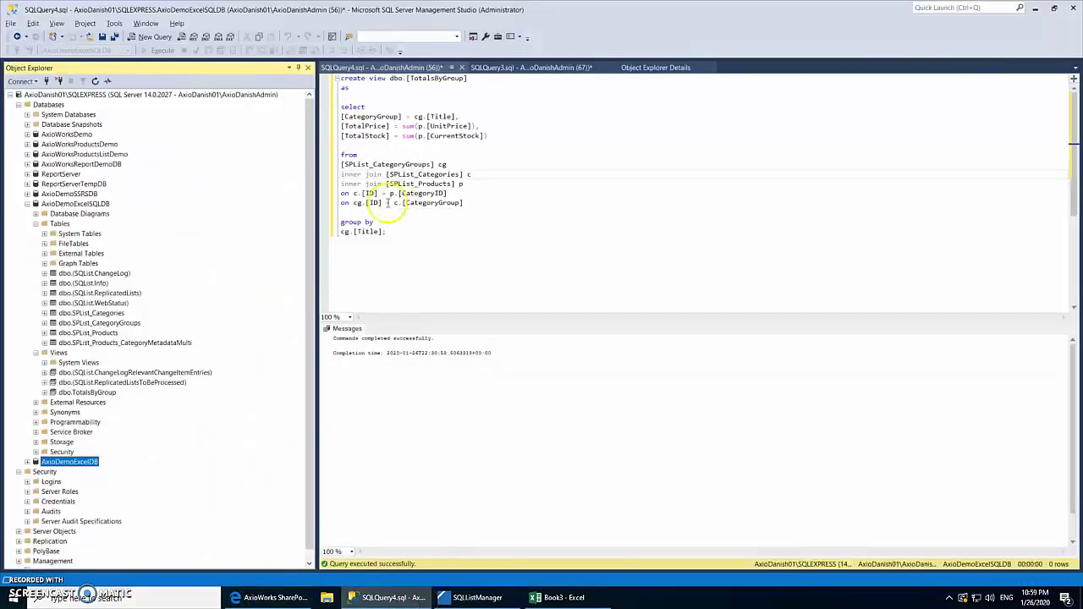
Refresh AxioDemoExcelDB in Object Explorer to reveal the replicated SPList tables.
double_click(75, 204)
click(27, 213)
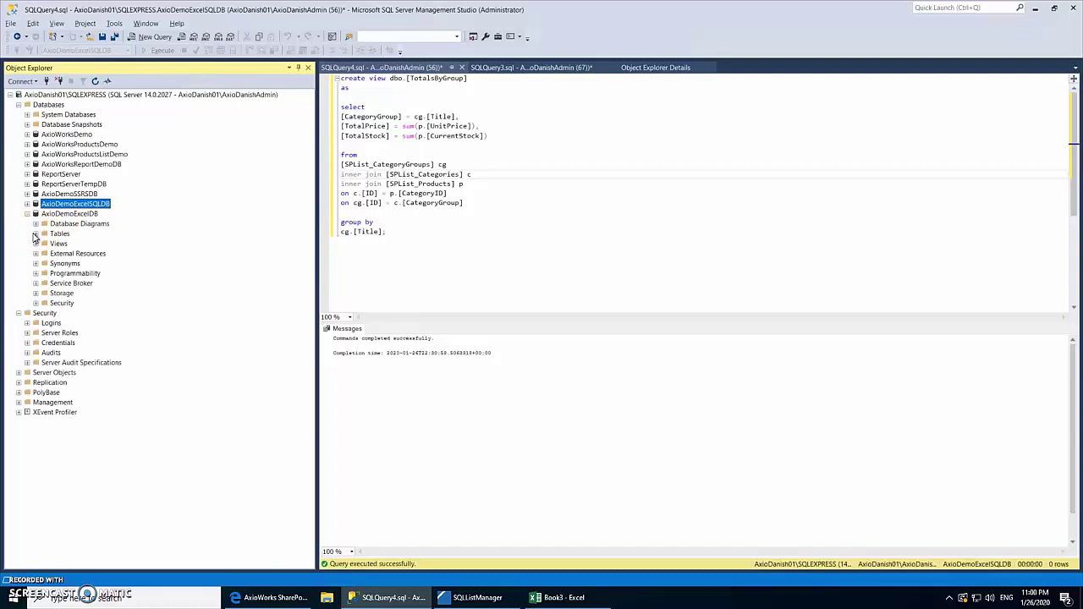
click(35, 236)
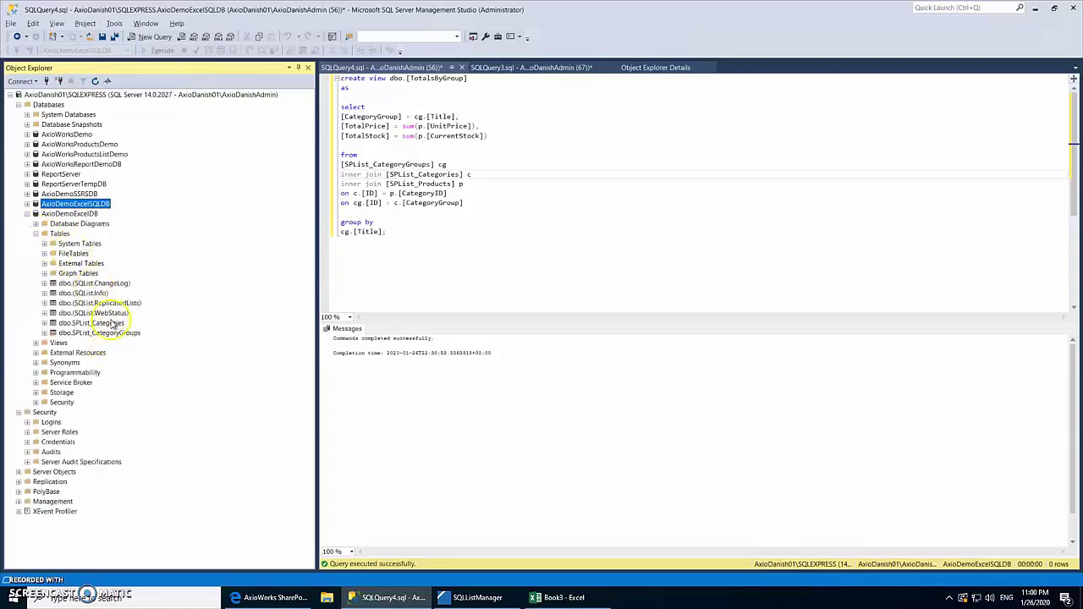
click(69, 214)
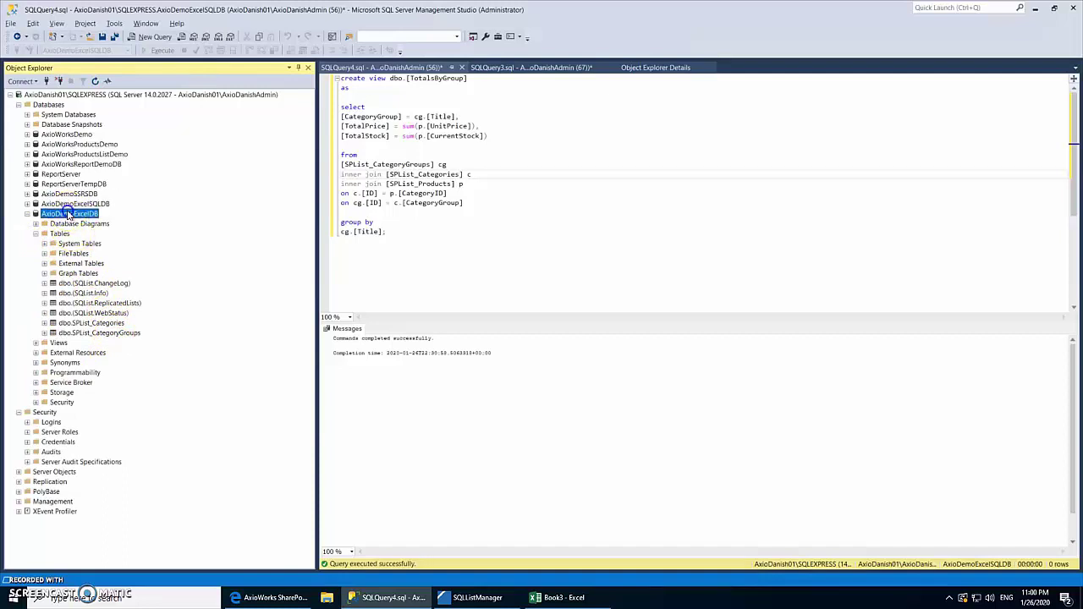
right_click(71, 213)
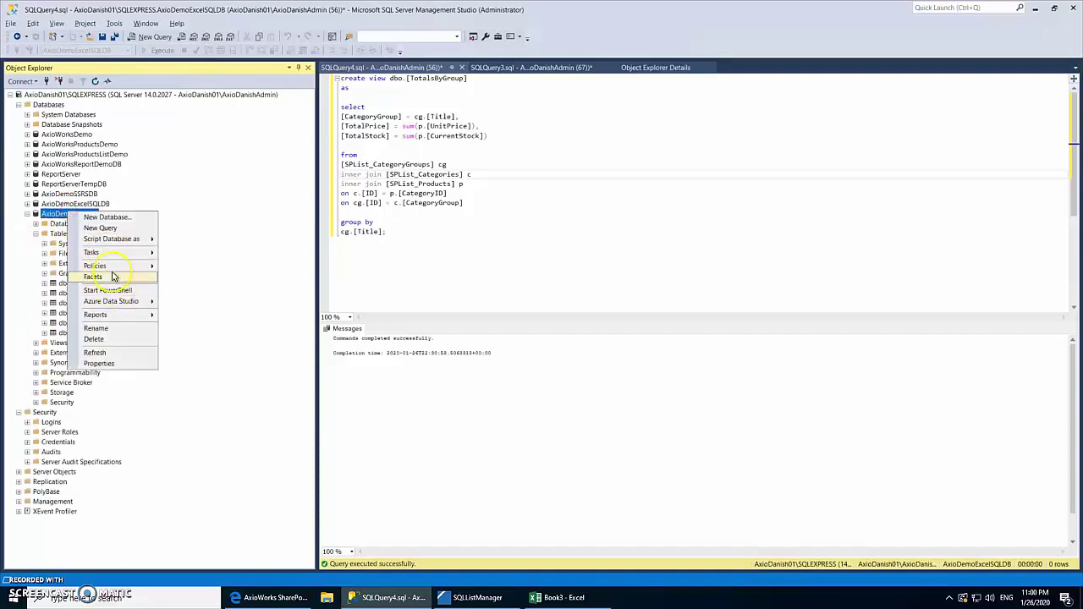
click(102, 353)
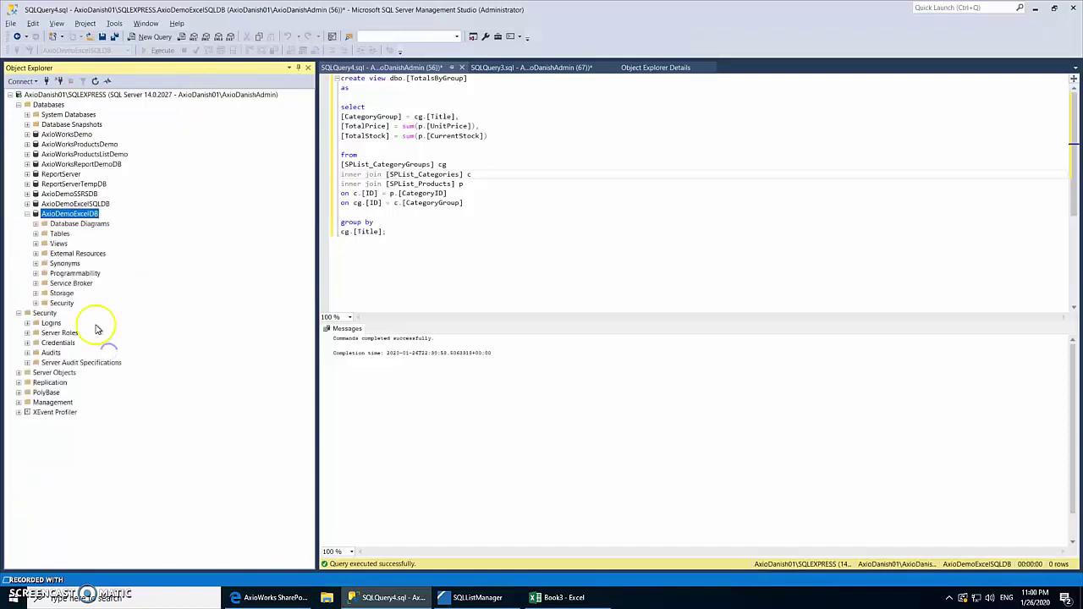
click(35, 233)
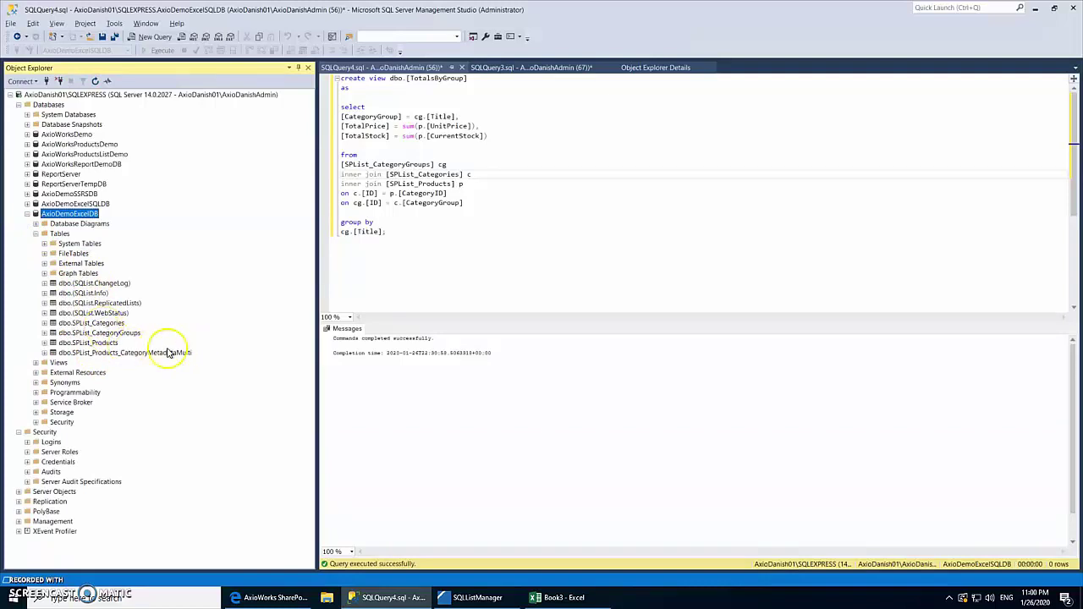
Run the TotalsByGroup create-view script against the AxioDemoExcelDB database.
click(402, 230)
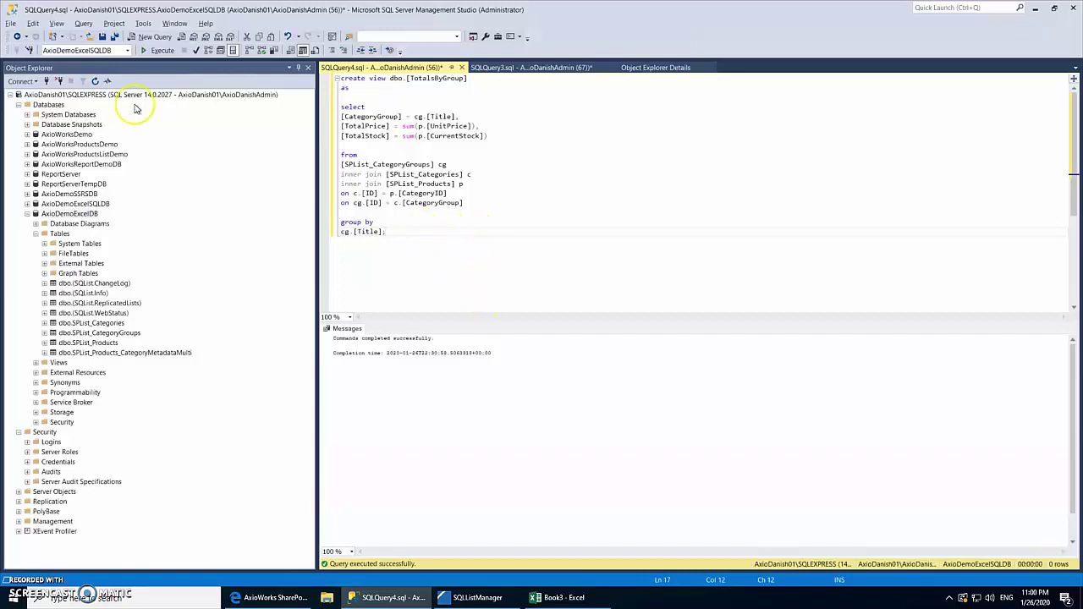
click(154, 50)
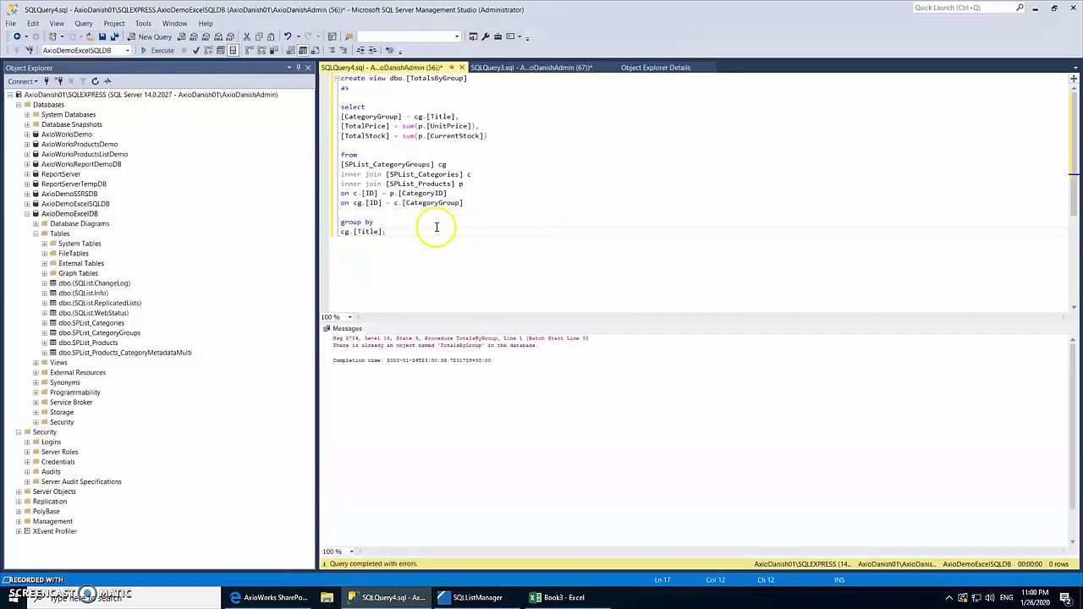
click(391, 184)
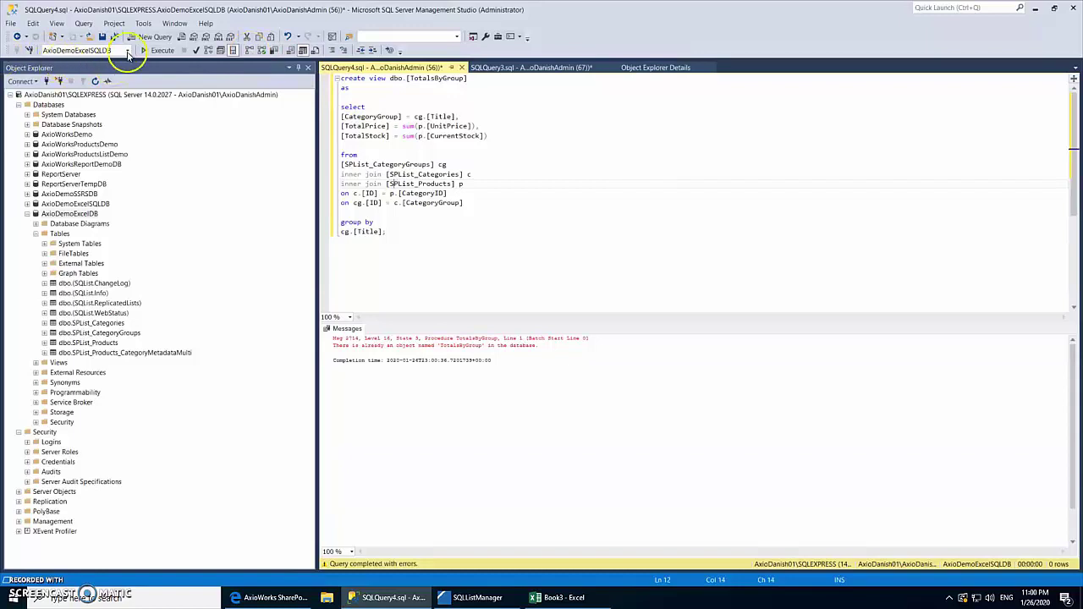
click(129, 51)
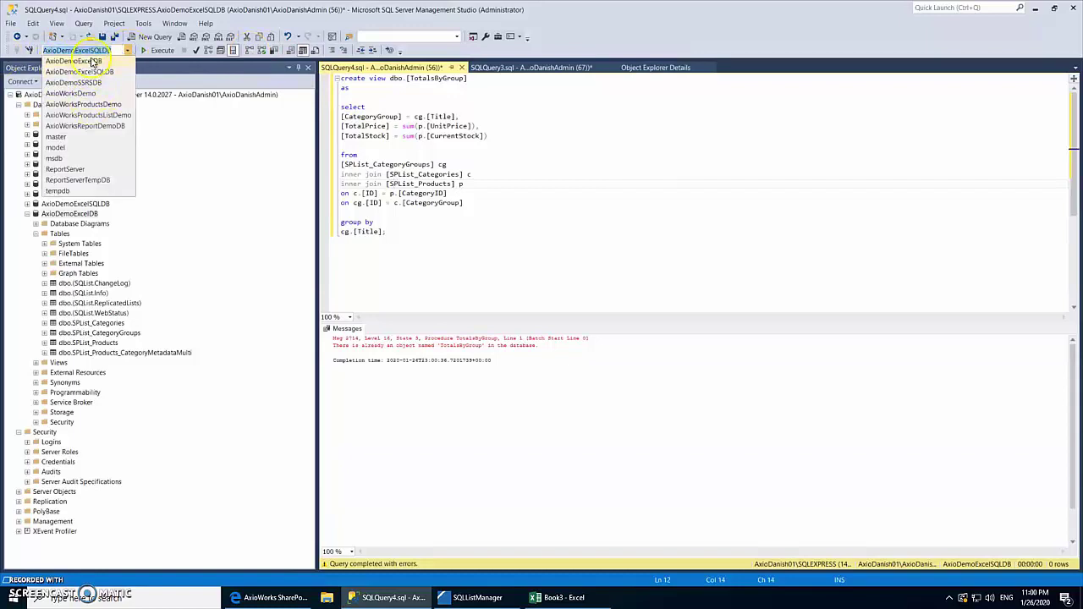
click(92, 60)
key(F5)
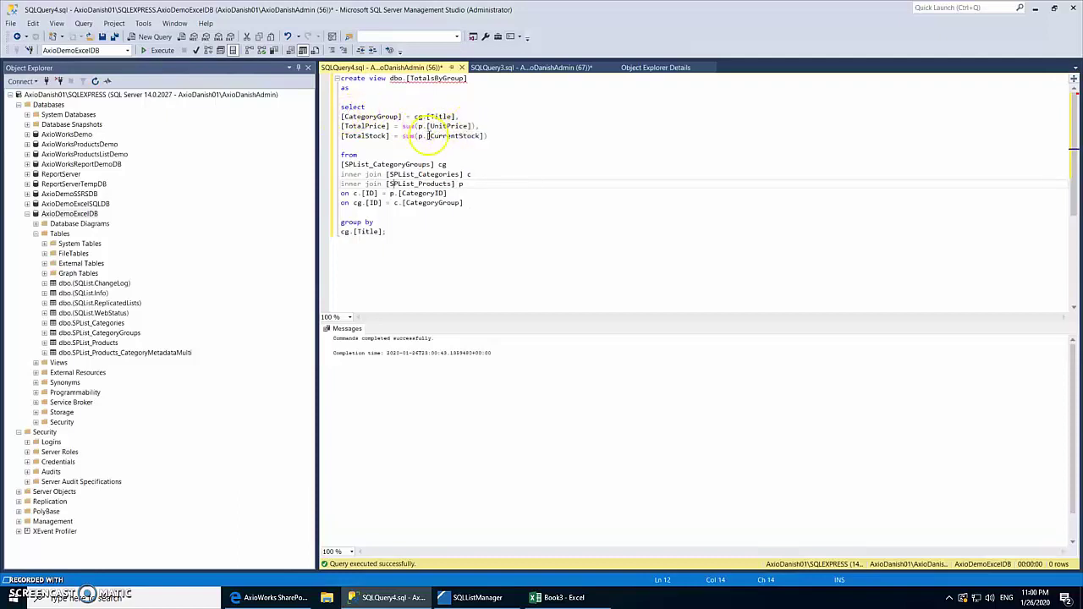
key(alt+Tab)
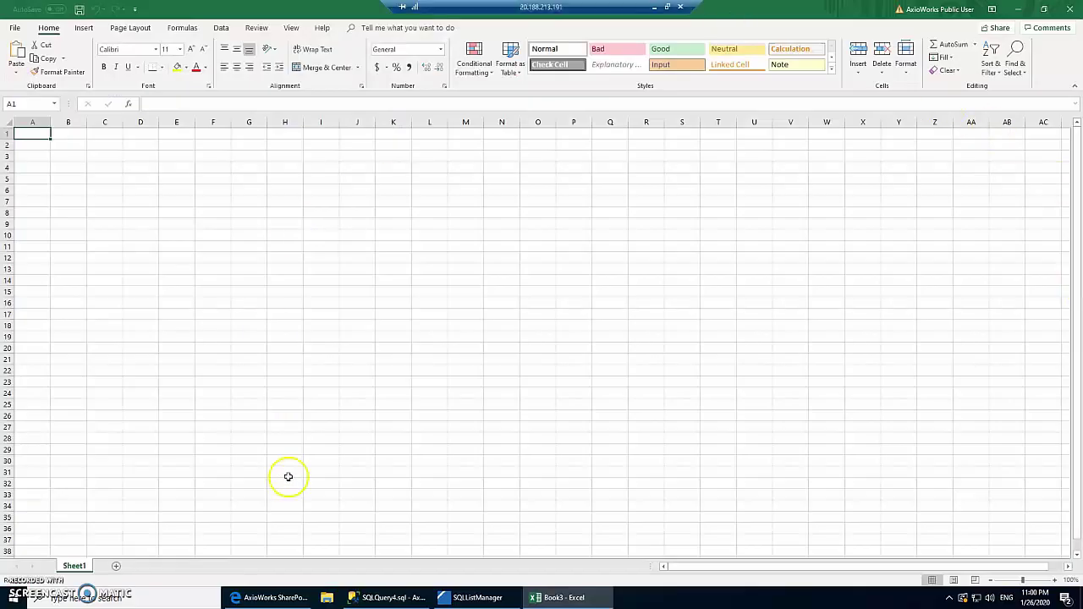
Import the TotalsByGroup view from the SQL Server database into a new sheet.
click(222, 30)
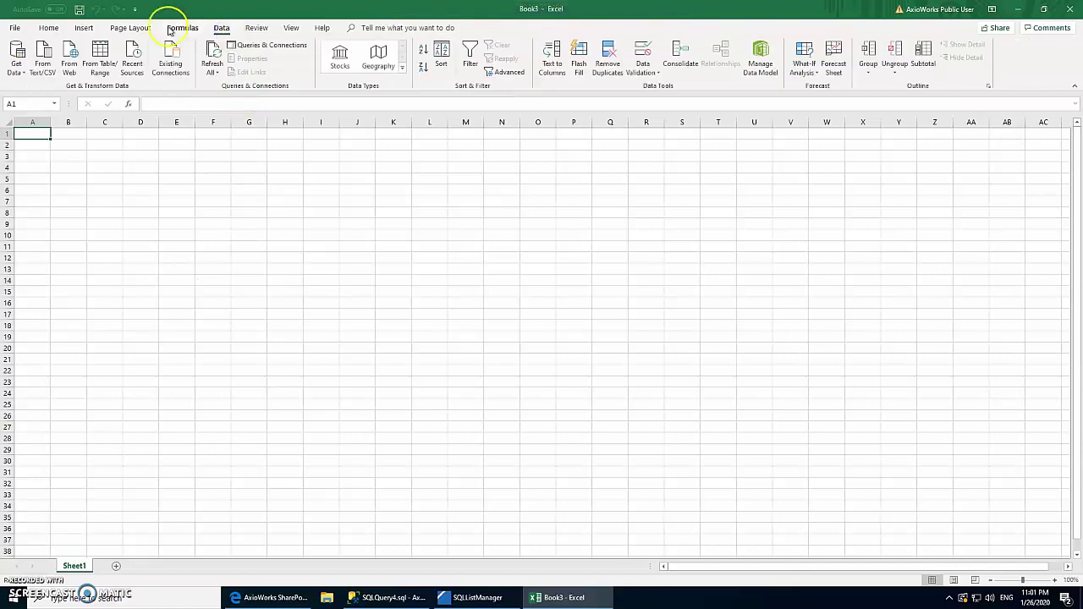
click(17, 61)
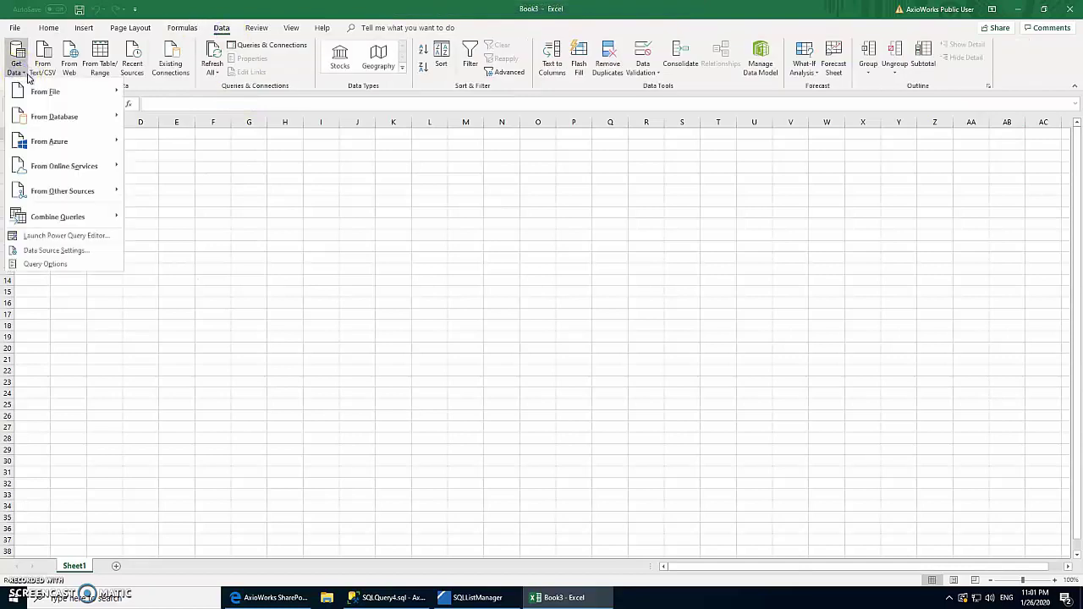
mouse_move(57, 117)
click(169, 113)
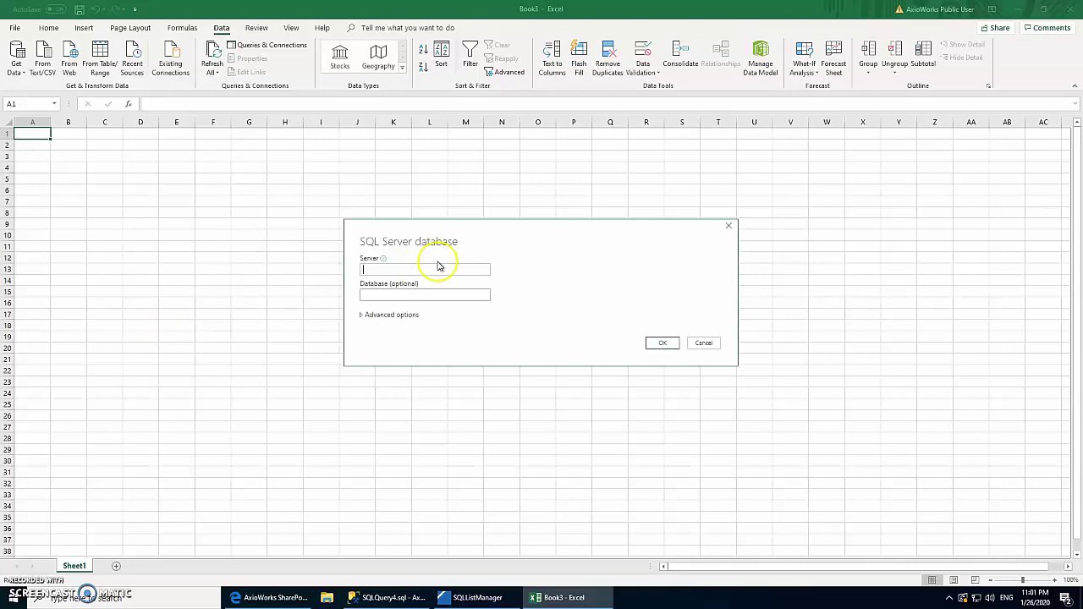
key(ctrl+v)
key(Tab)
key(ctrl+v)
click(663, 343)
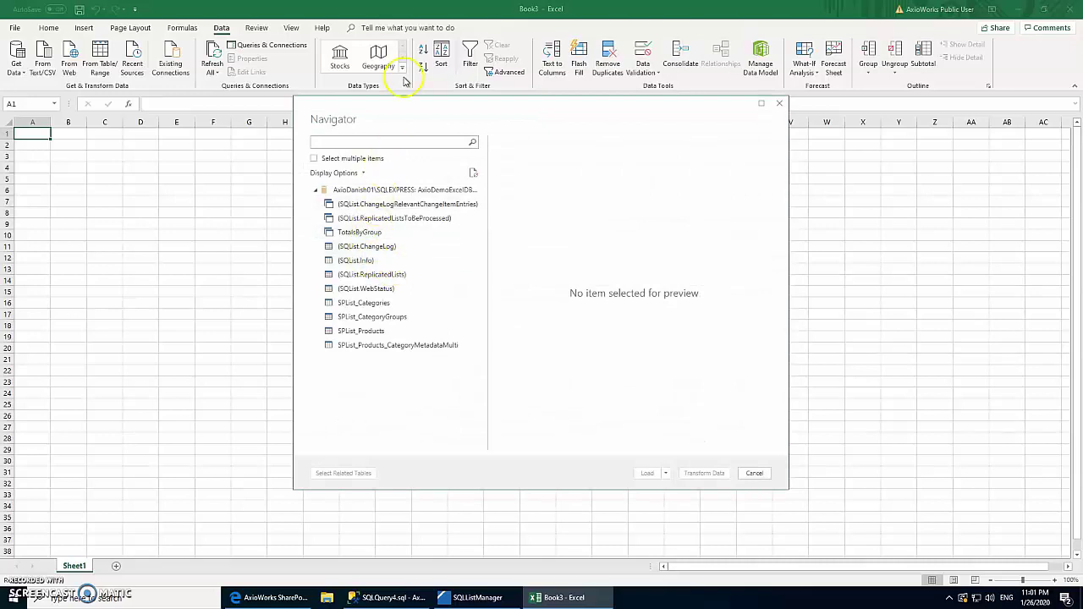
click(385, 236)
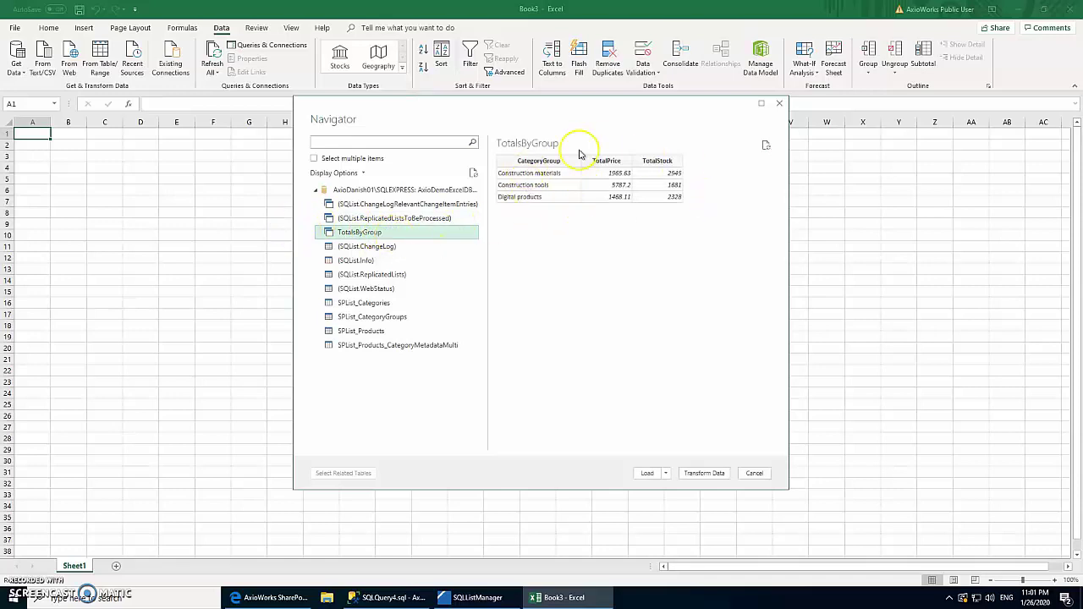
click(648, 473)
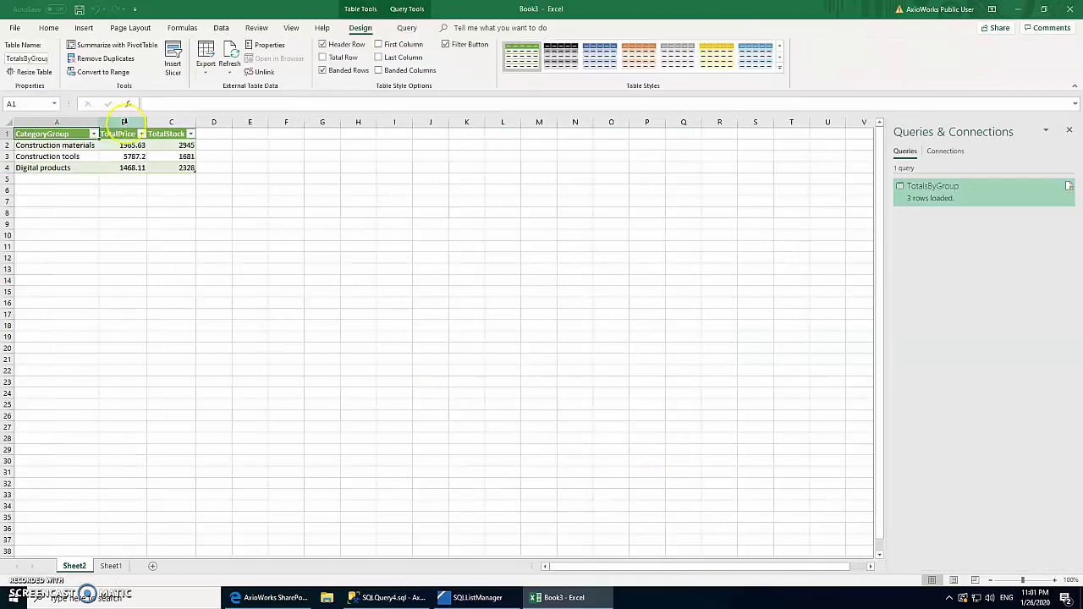
Insert a 3-D Stacked Column chart on Sheet2.
click(267, 225)
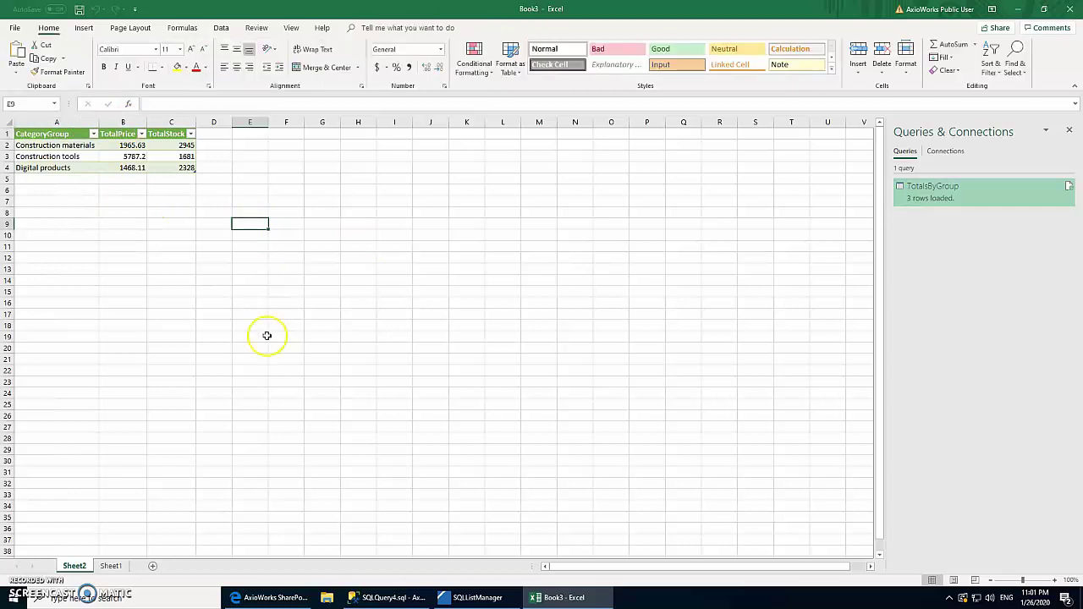
click(84, 28)
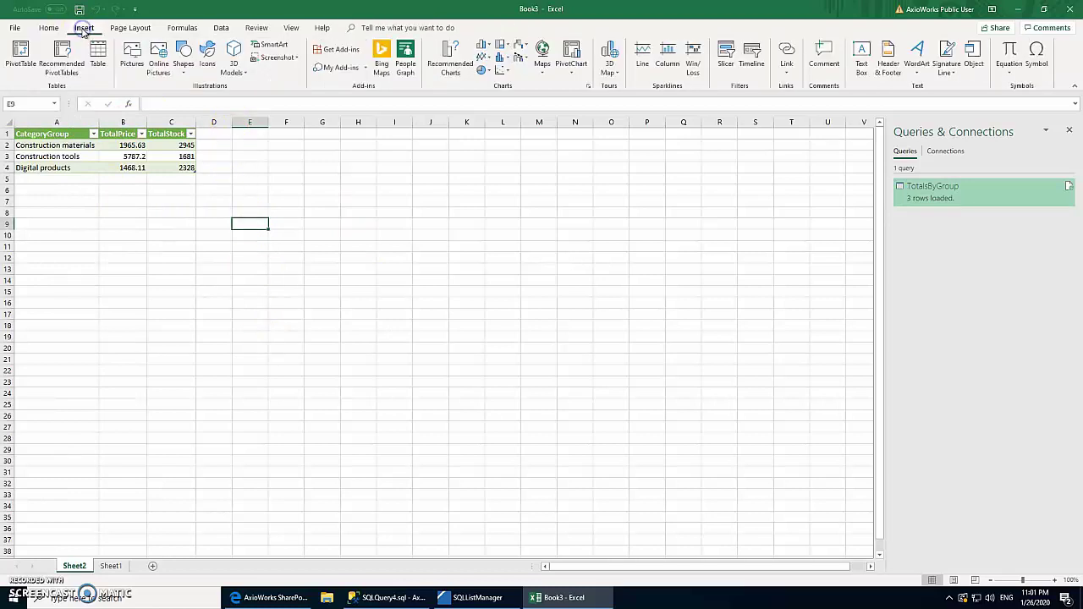
click(484, 44)
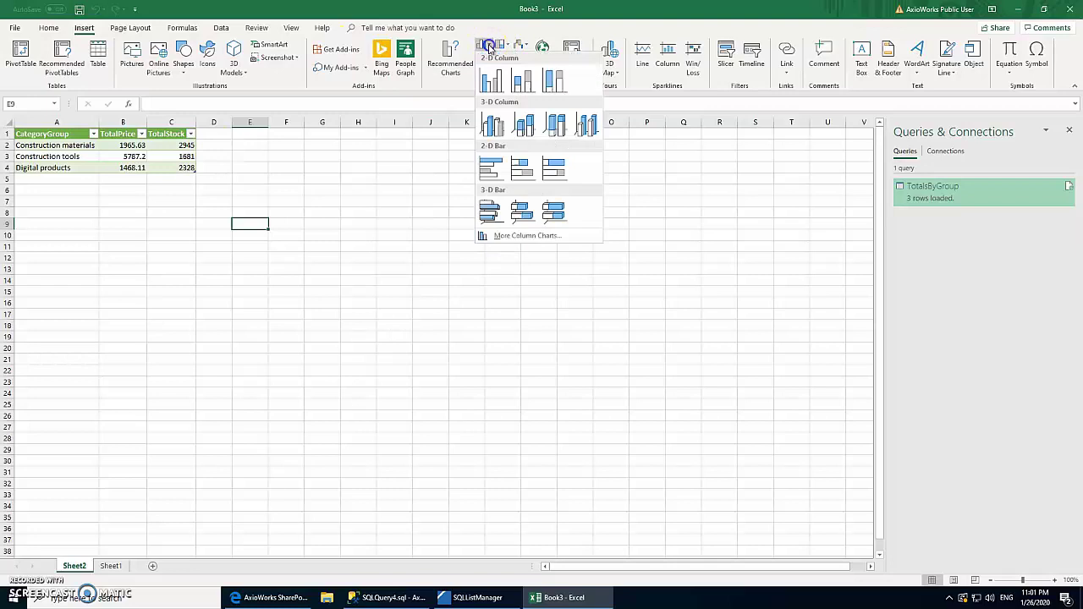
click(527, 128)
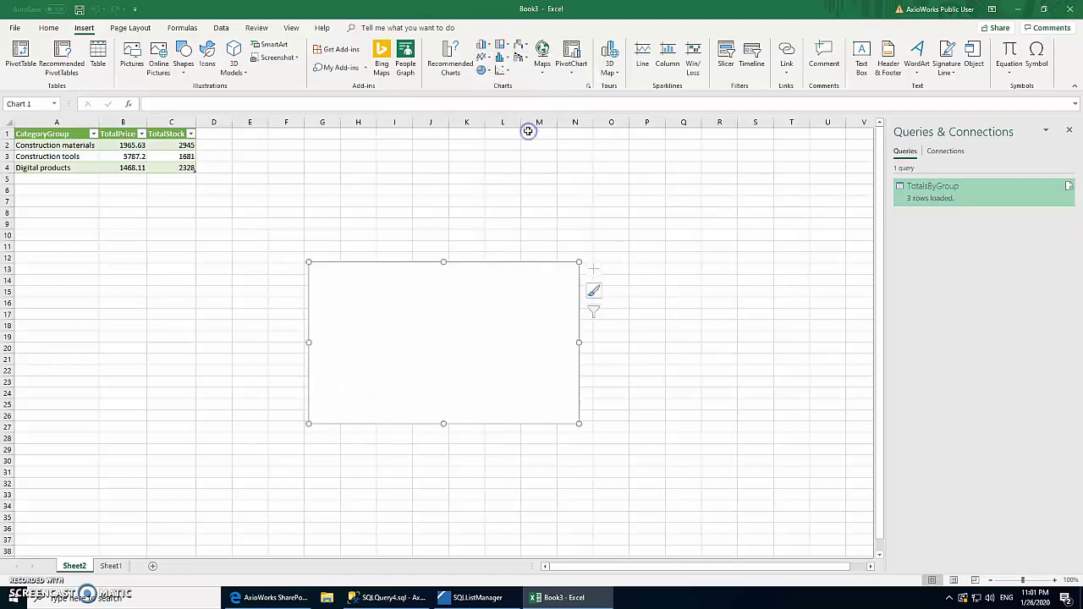
Set the chart's data range to the TotalsByGroup table A1:C4.
click(224, 29)
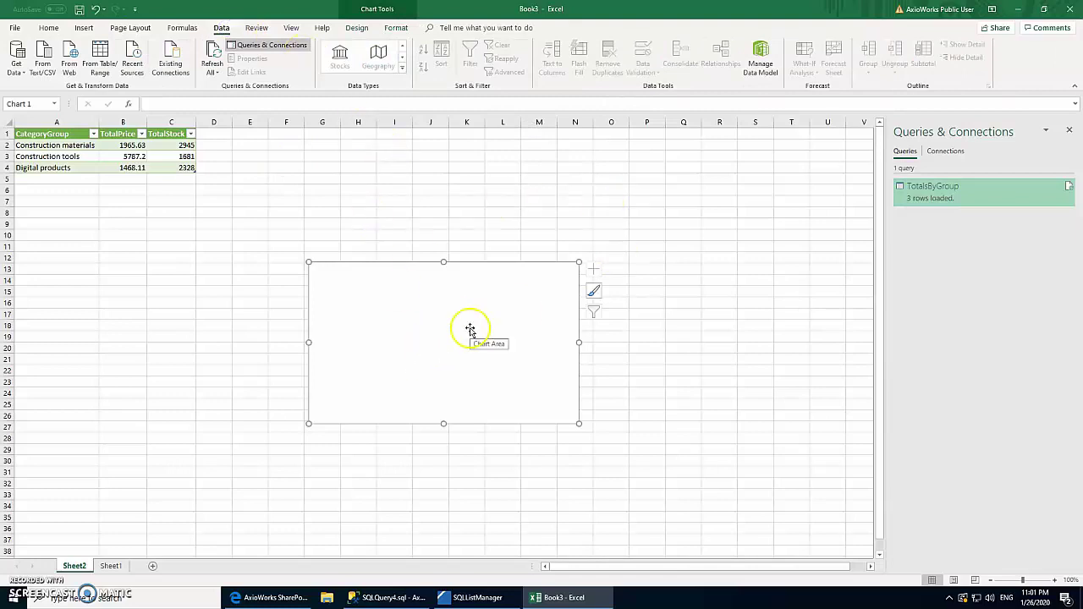
click(357, 28)
click(572, 59)
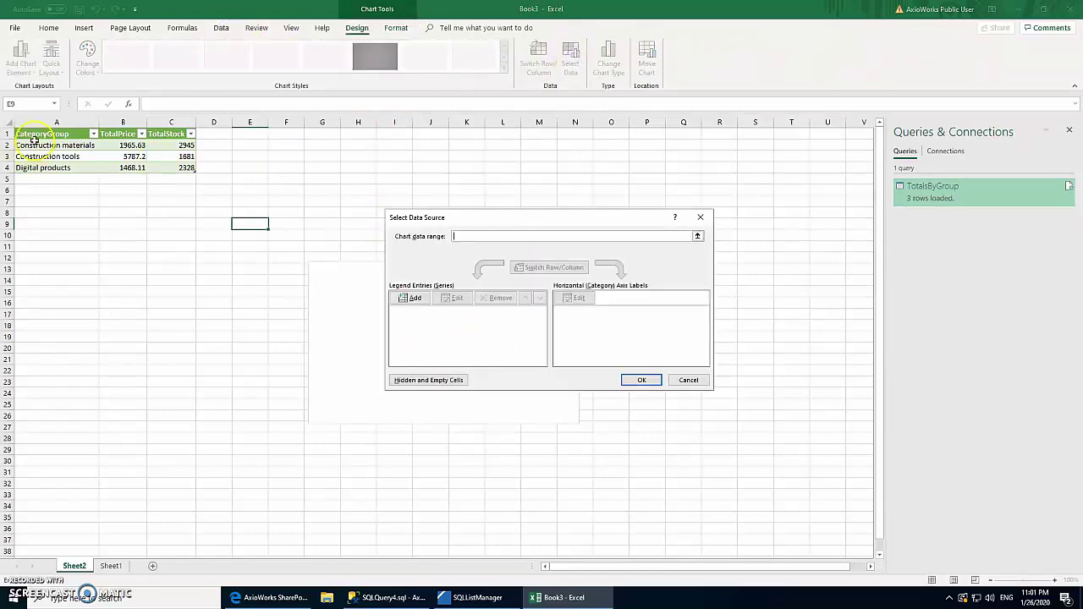
drag(32, 134, 181, 171)
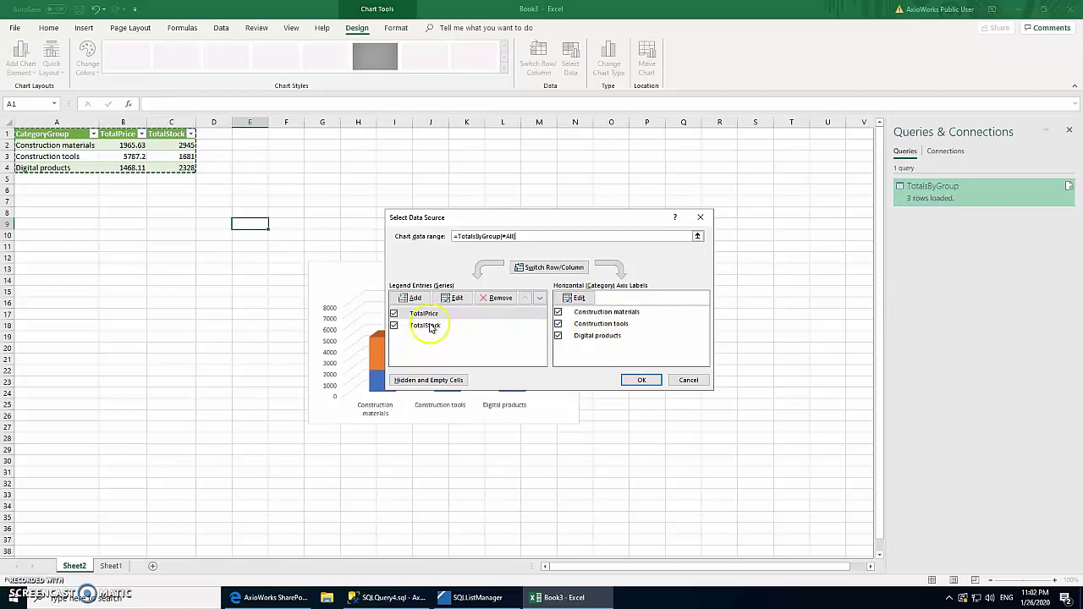
click(641, 380)
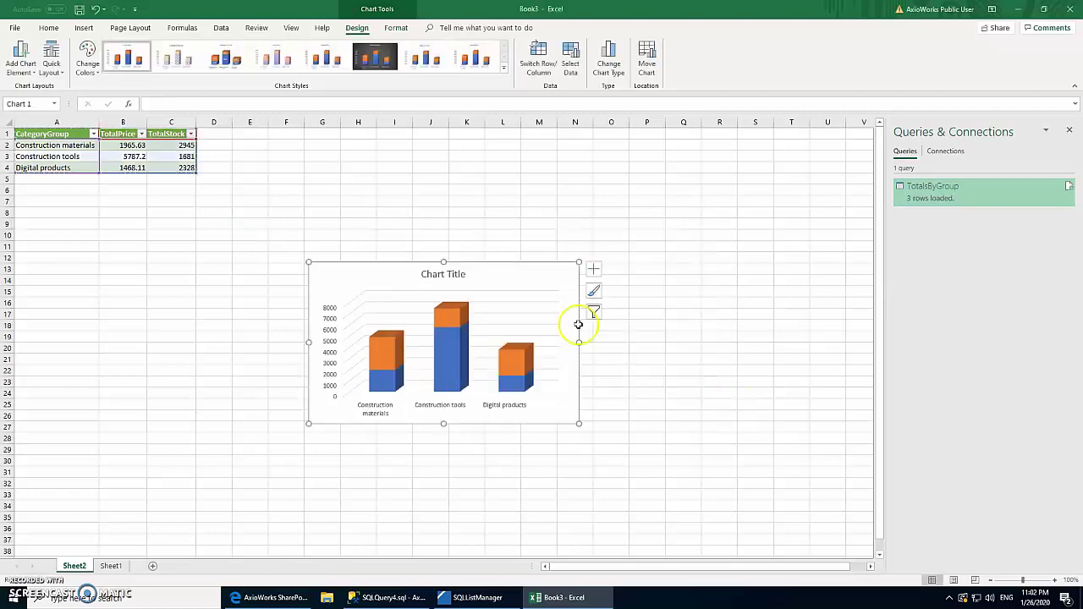
click(540, 268)
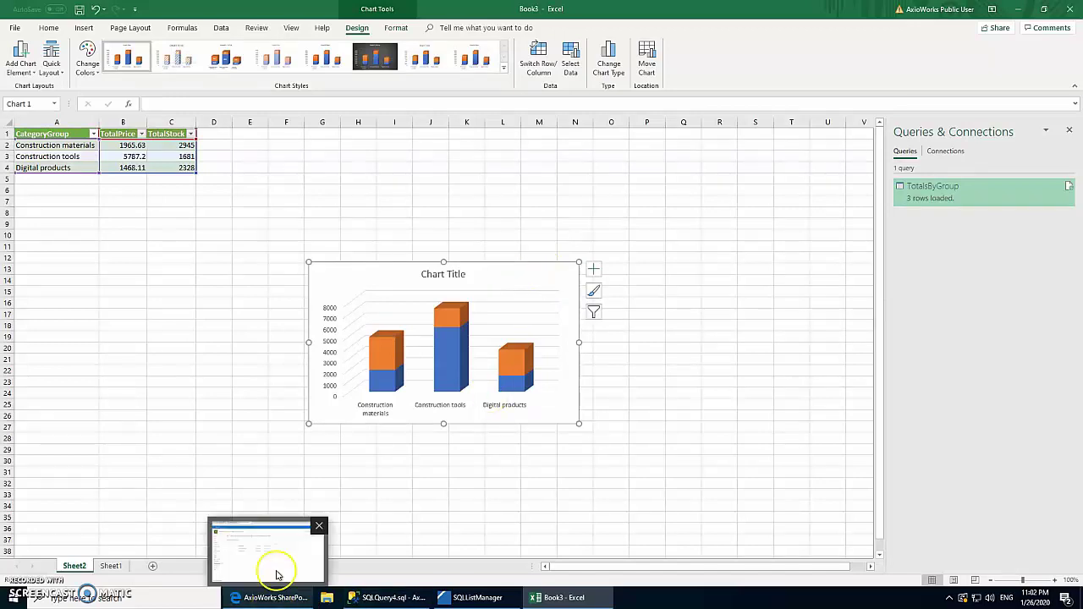
In SharePoint, open the Products list and check the category groups in the Categories list.
click(273, 598)
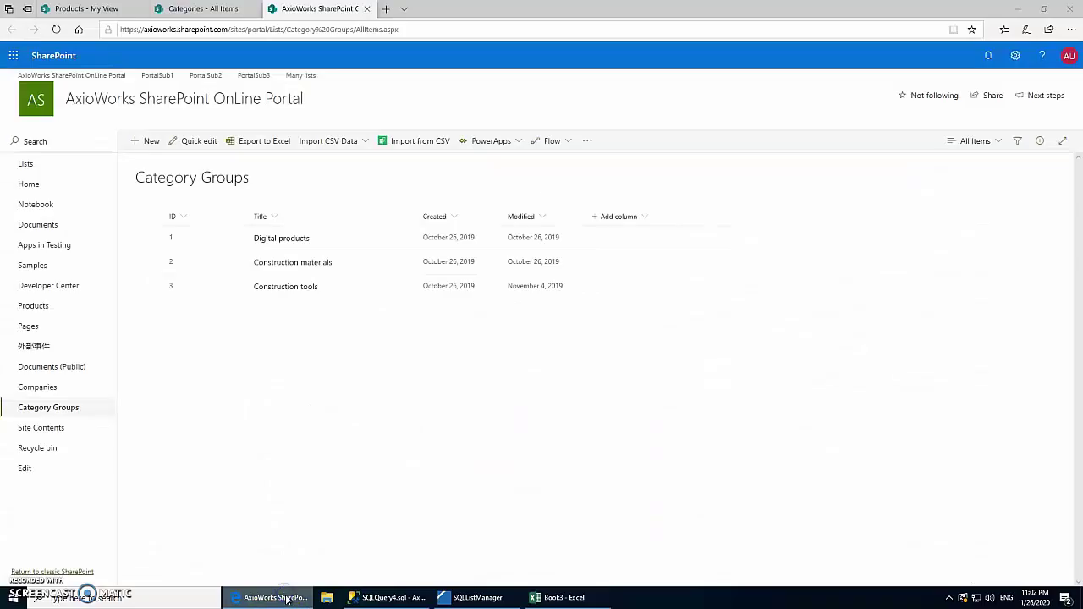
click(117, 12)
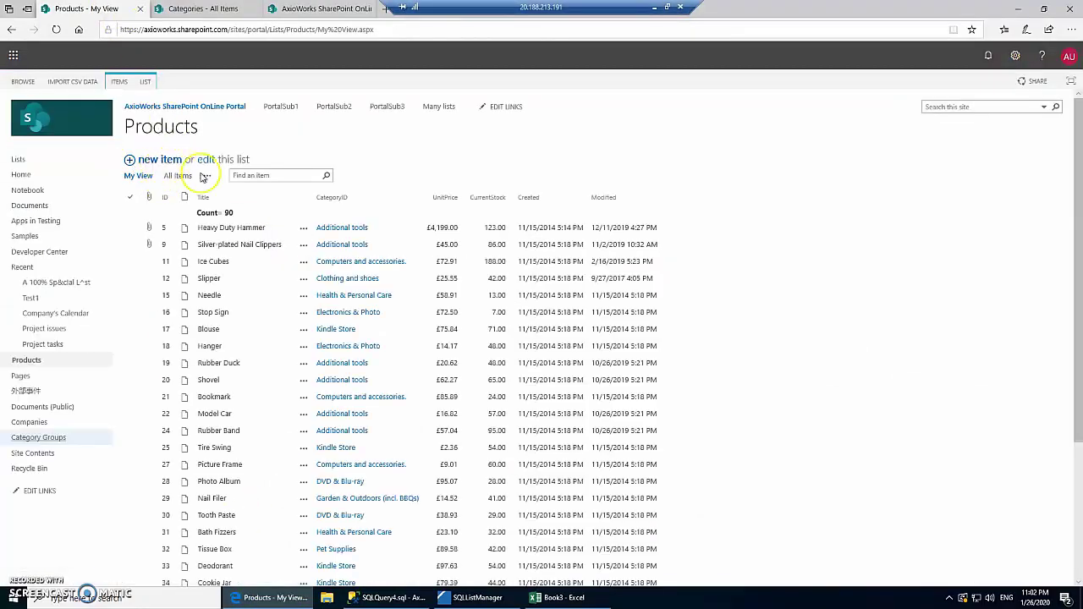
click(196, 15)
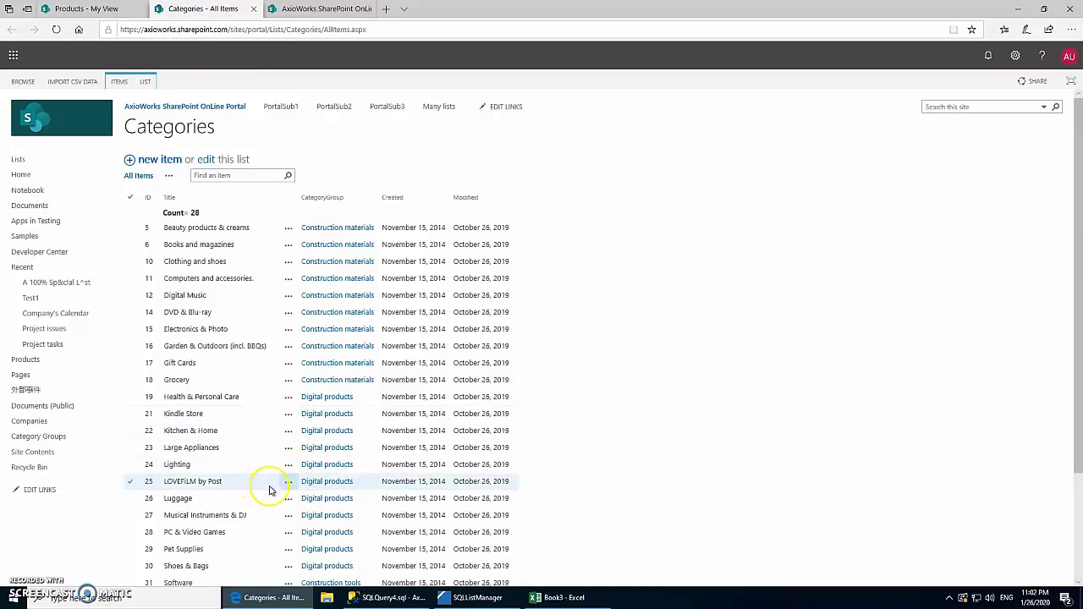
click(89, 9)
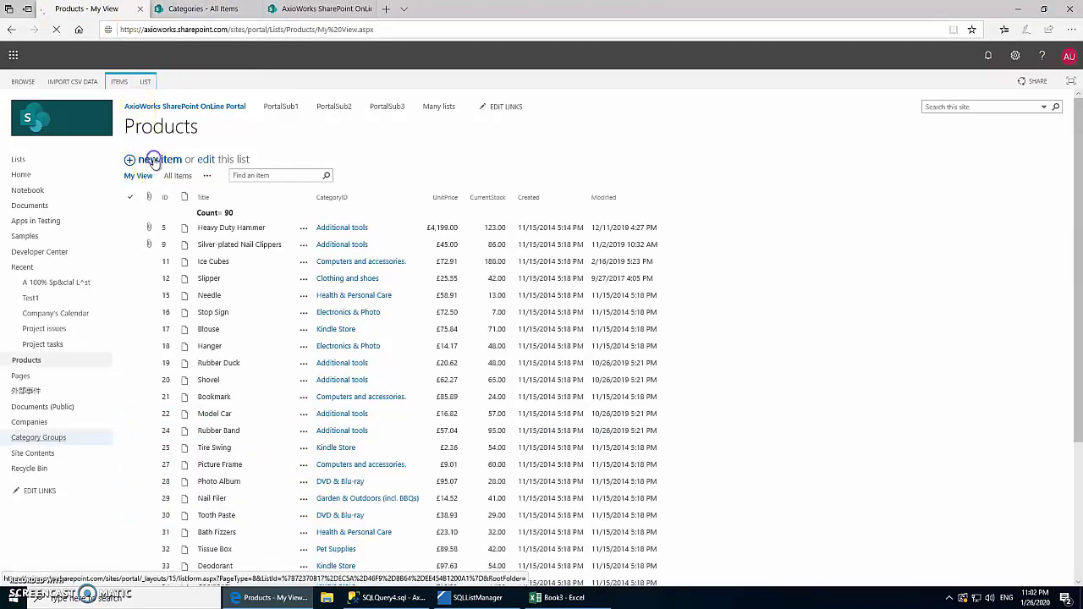
Add and save product MarioKart in PC & Video Games with unit price 100 and stock 5000.
click(341, 316)
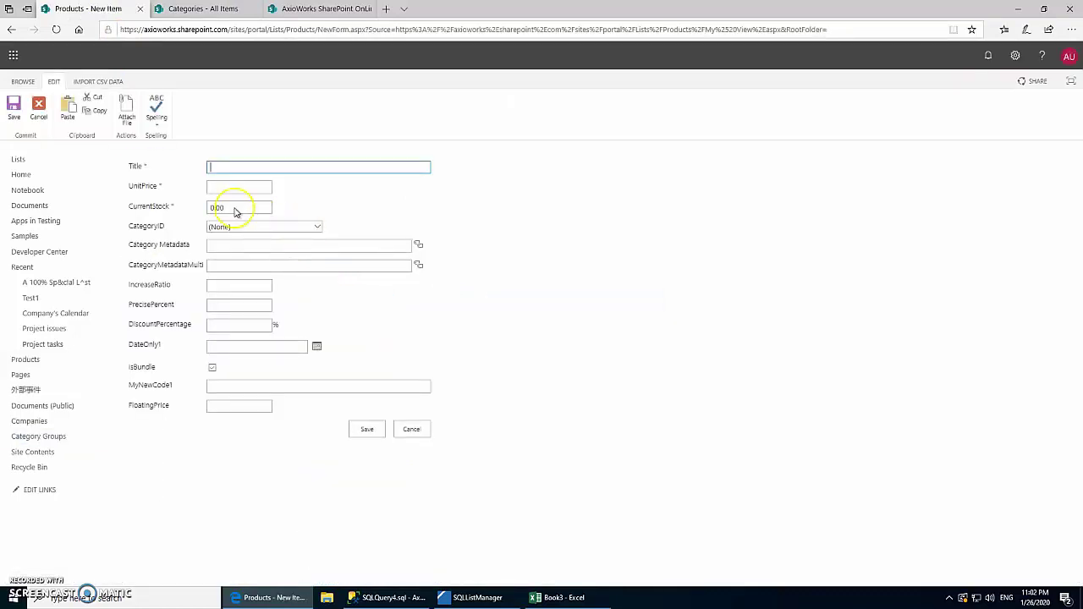
click(319, 227)
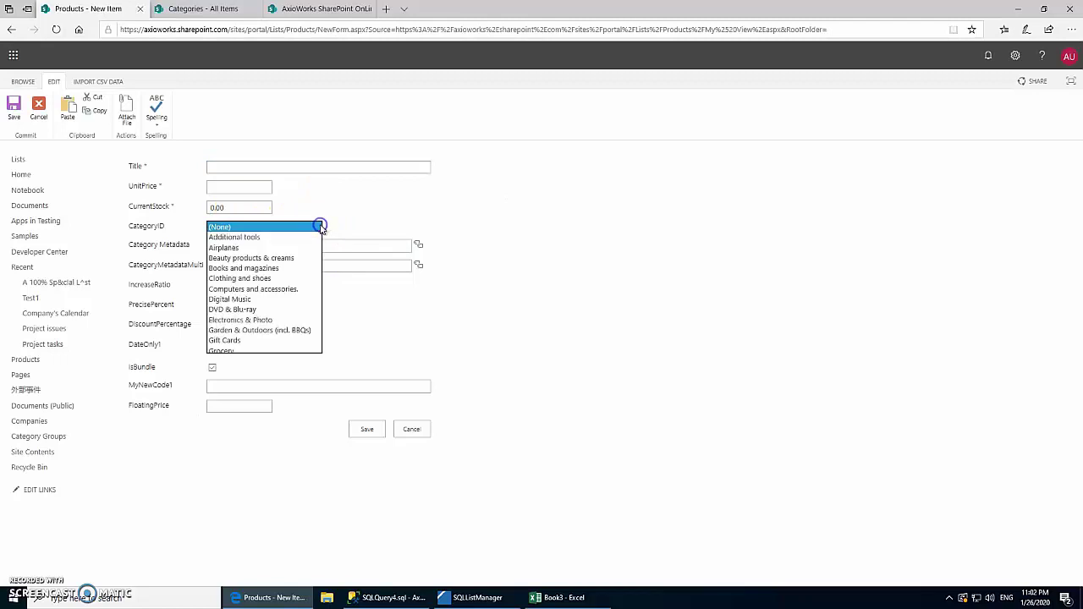
click(256, 445)
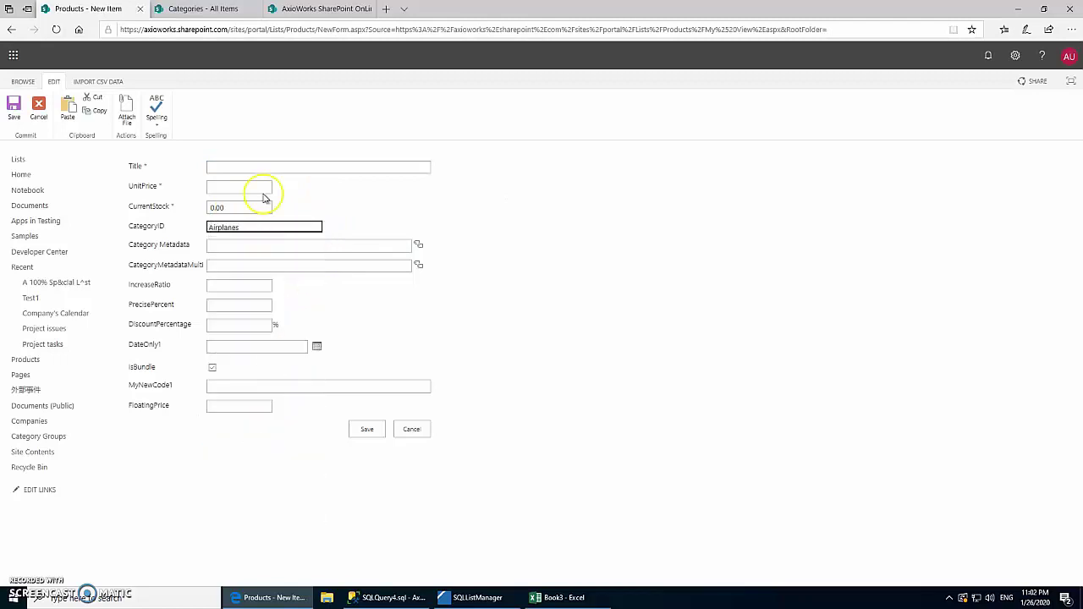
click(262, 167)
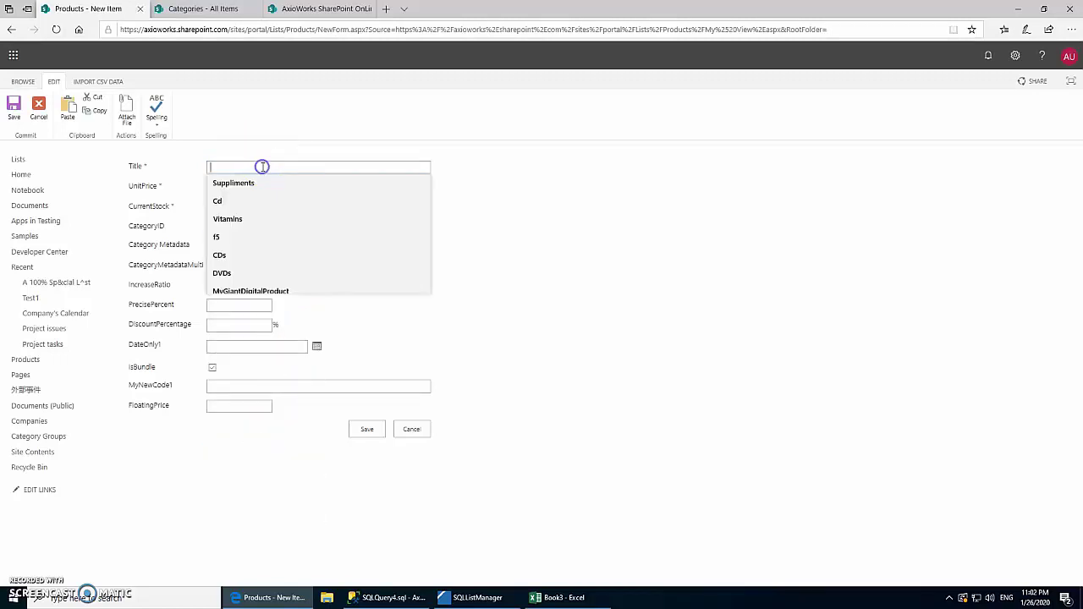
text(MarioKart)
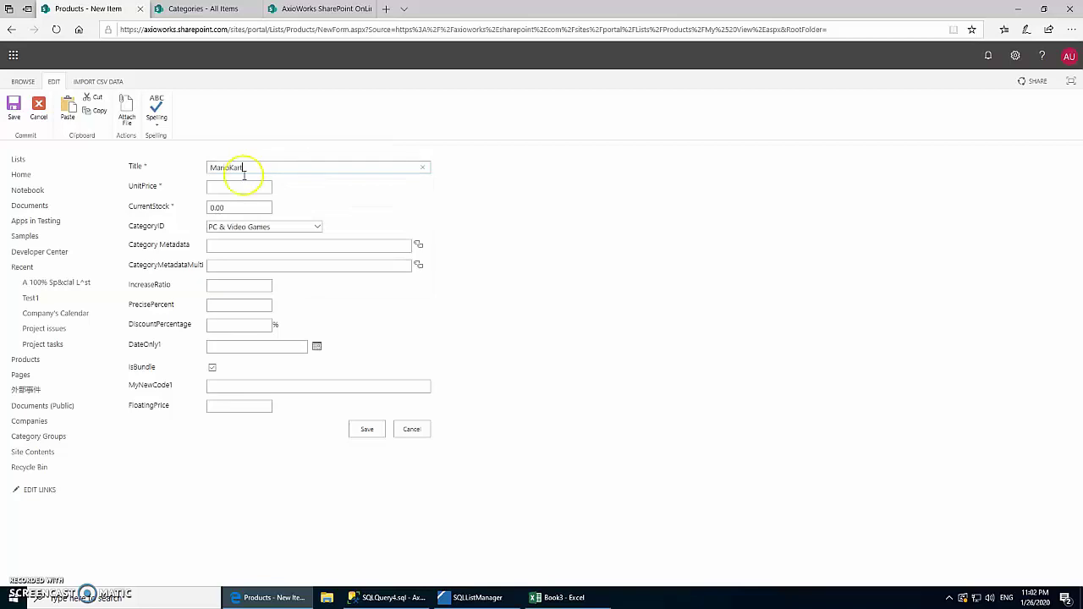
click(241, 185)
text(100)
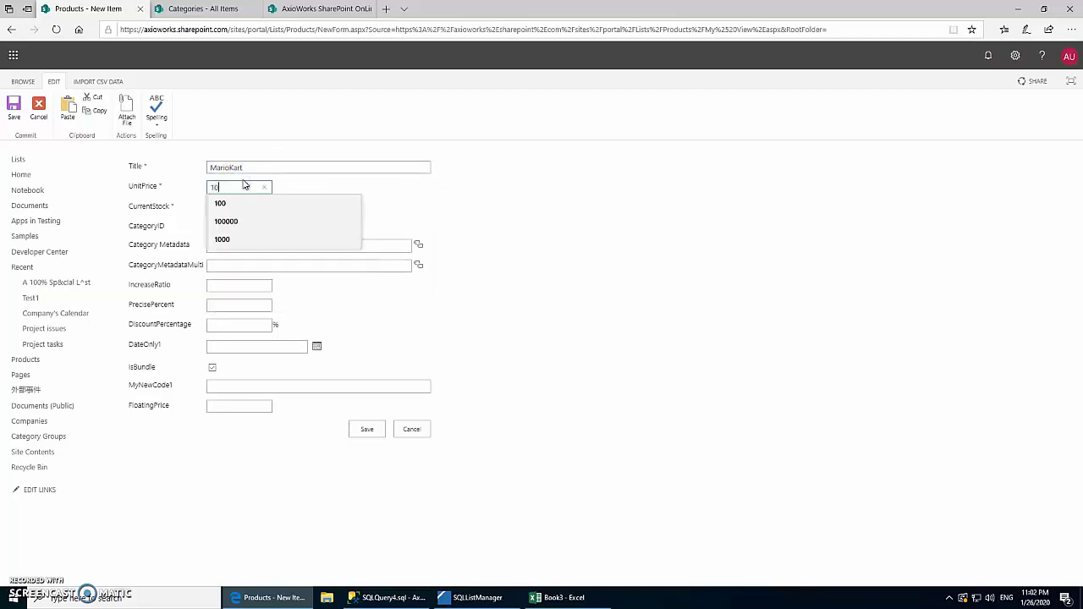
key(Tab)
double_click(234, 209)
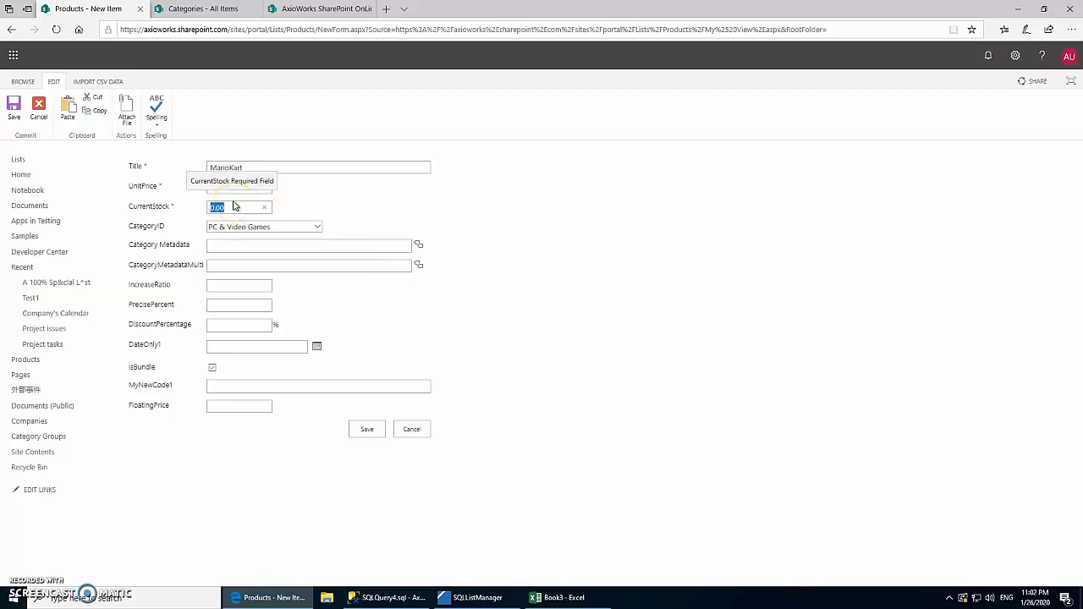
text(5000)
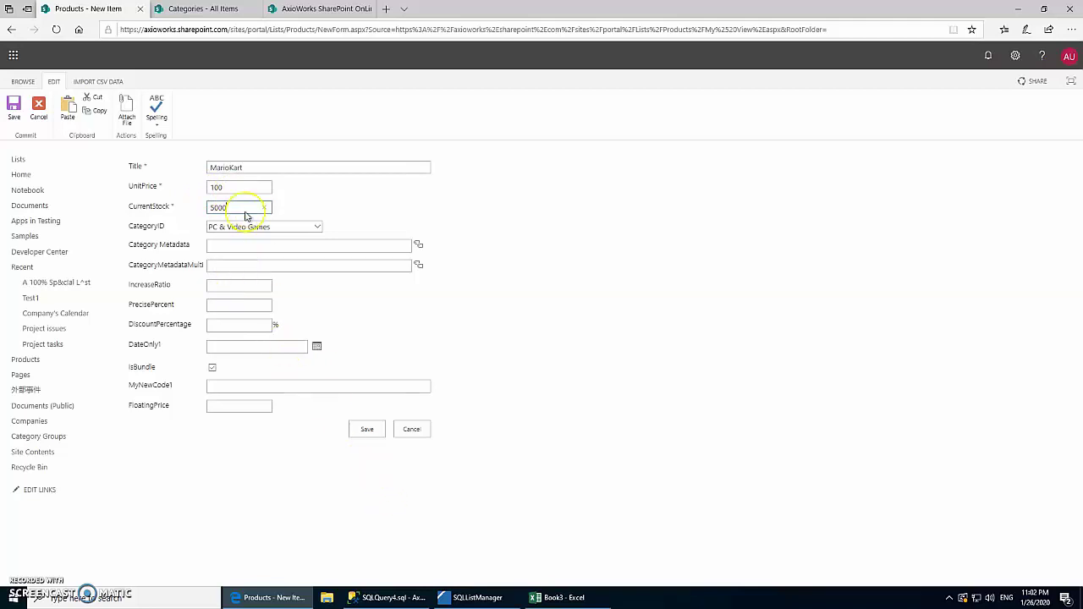
click(378, 434)
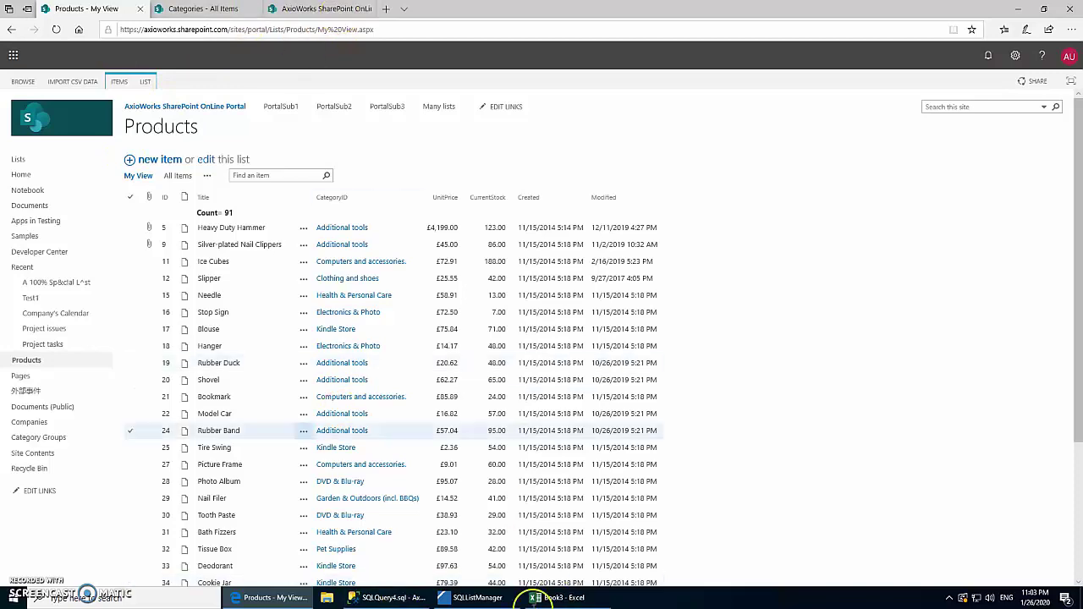
Refresh All in the Excel workbook so Digital products updates to 1568.11 and 7328.
click(557, 597)
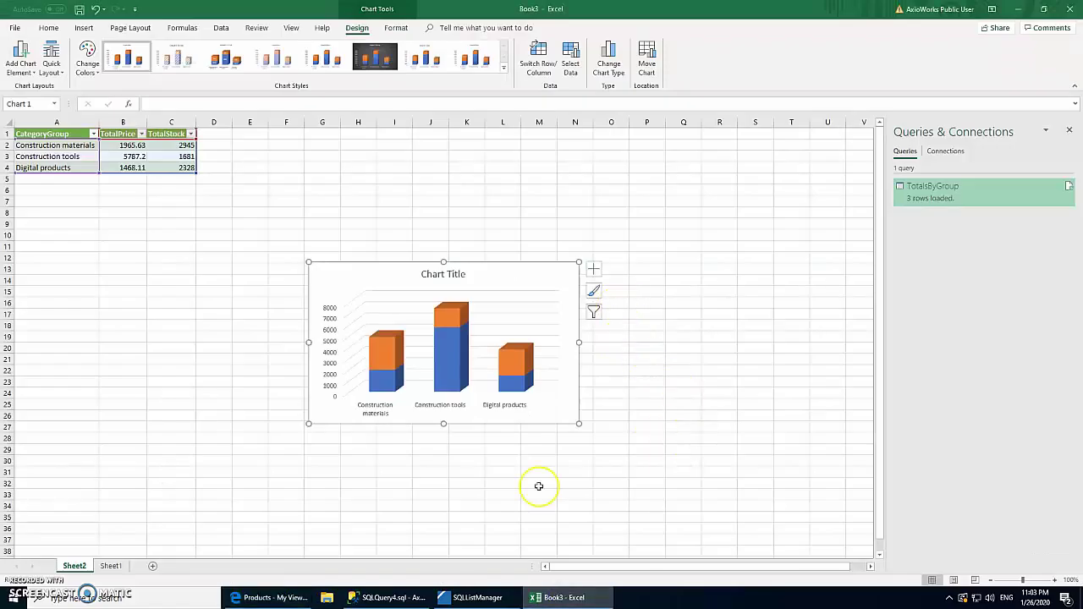
click(218, 28)
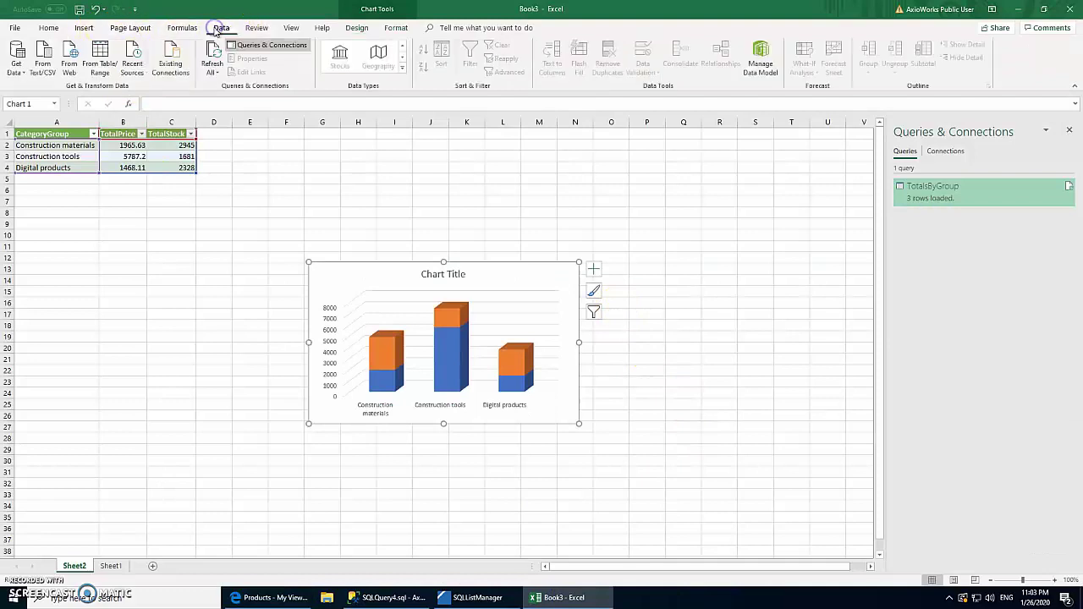
click(212, 52)
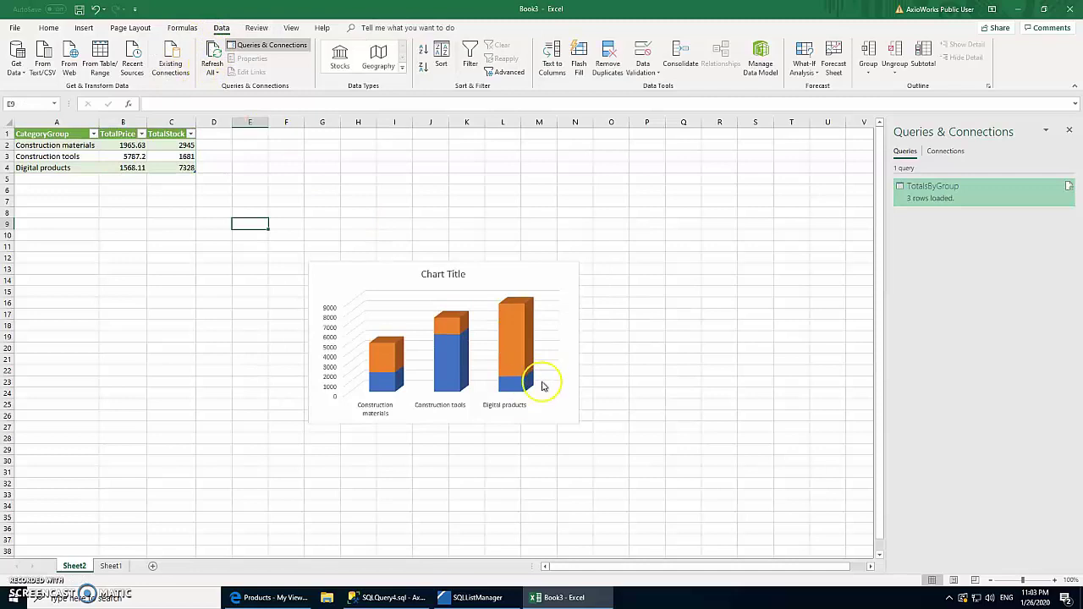